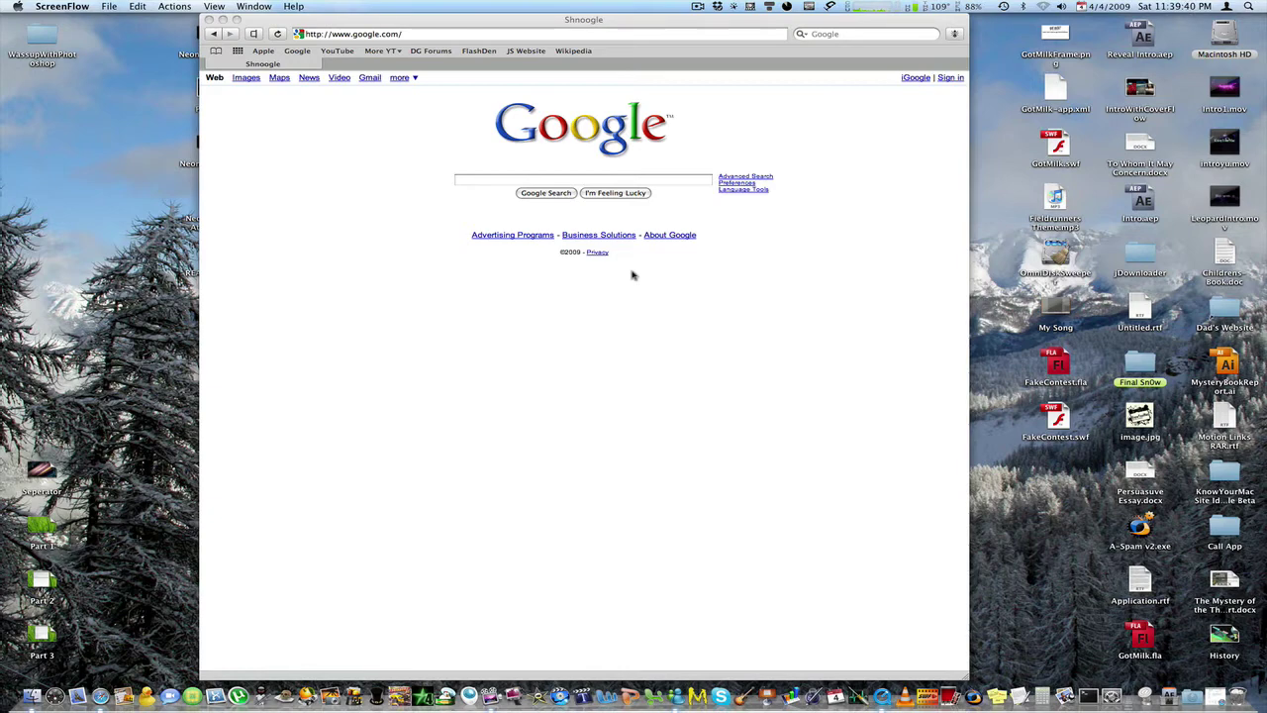
Step: Activate Safari, nudge its window right, then open and close two YouTube bookmark tabs
left_click(602, 334)
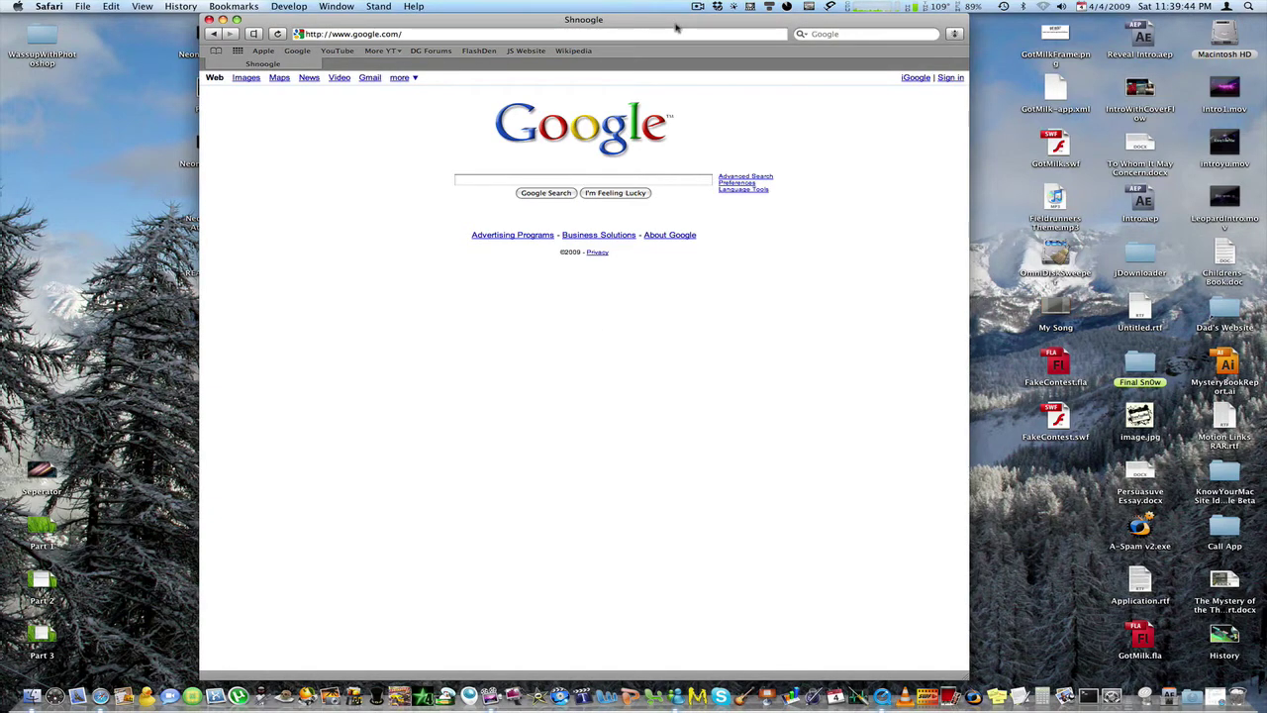
left_click_drag(676, 27, 718, 28)
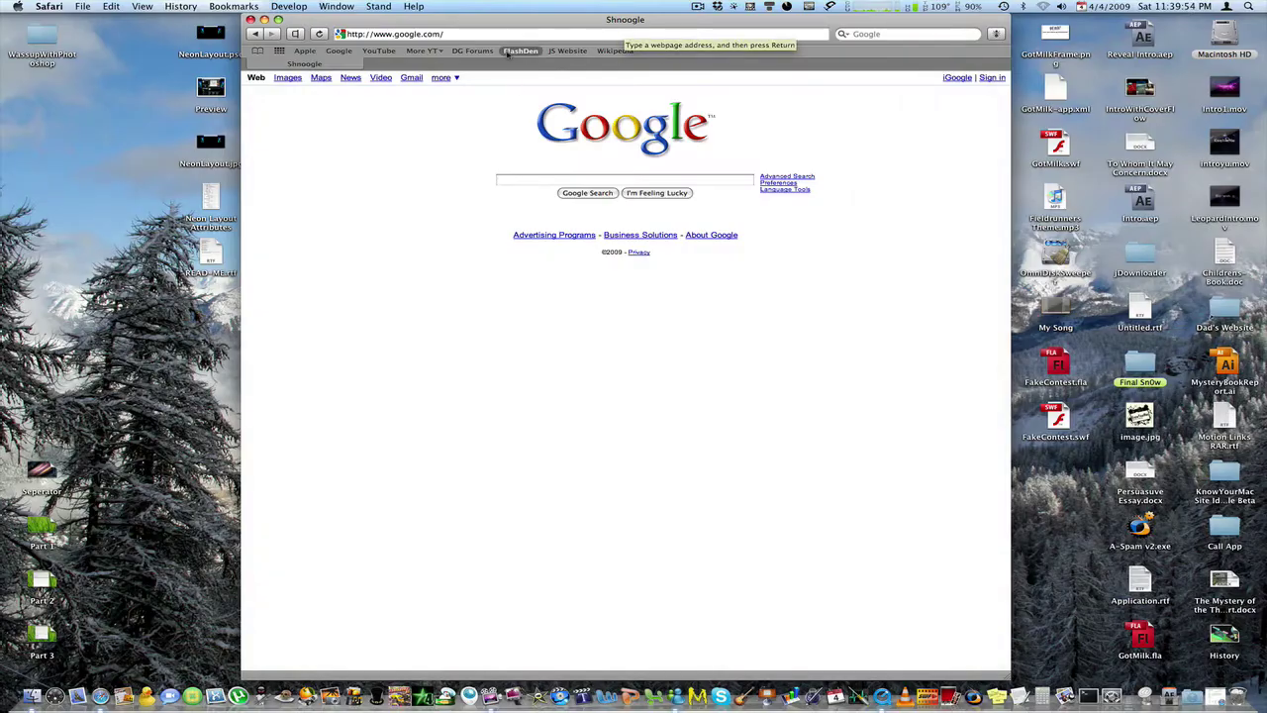
key("super+3")
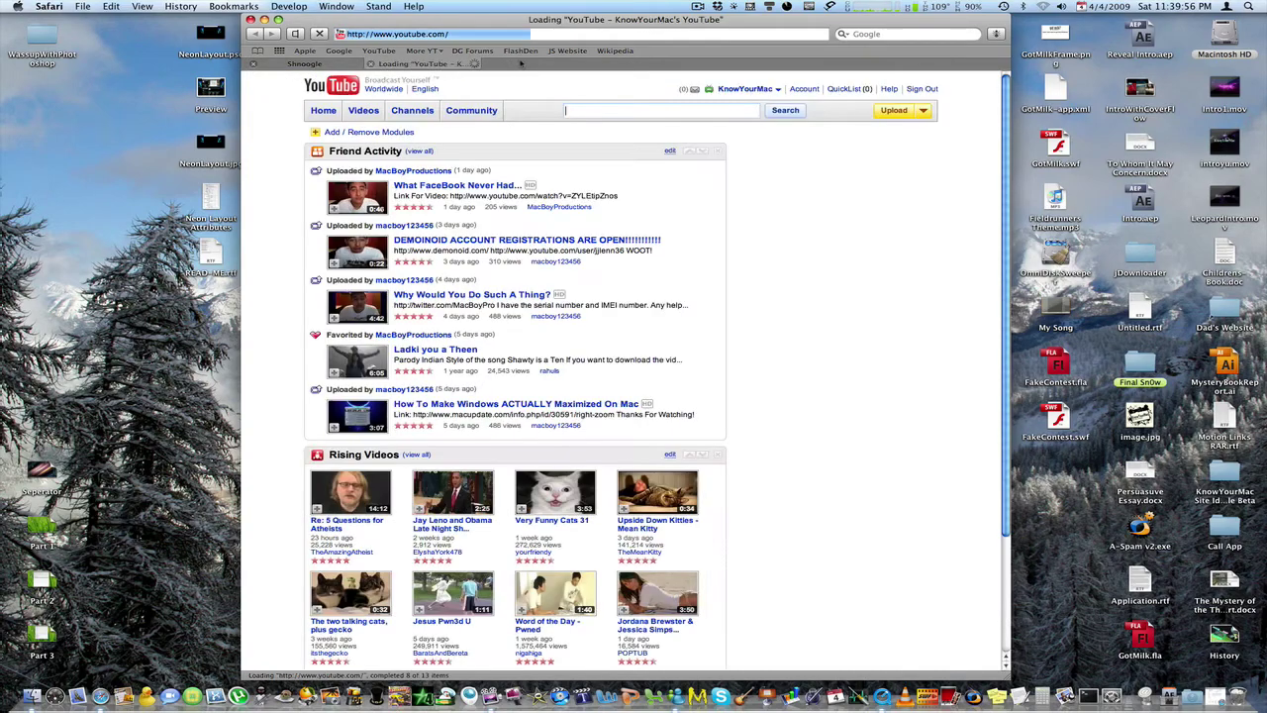
key("super+3")
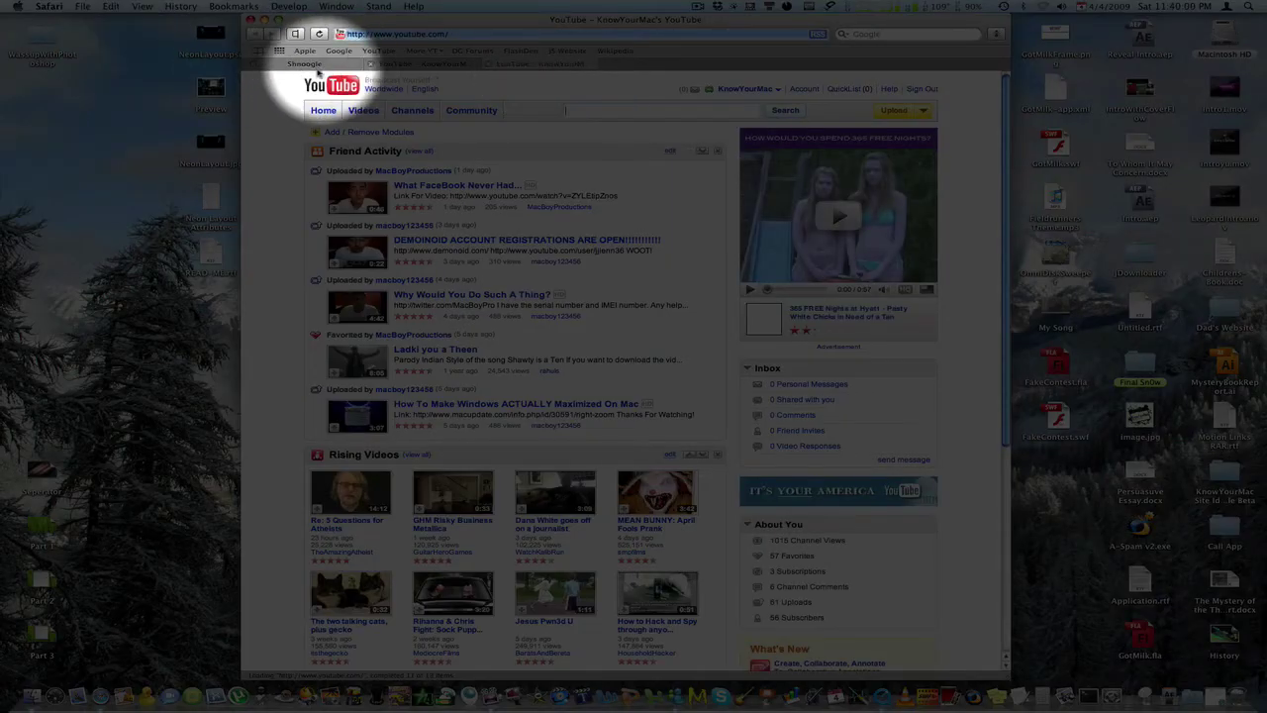
left_click(488, 65)
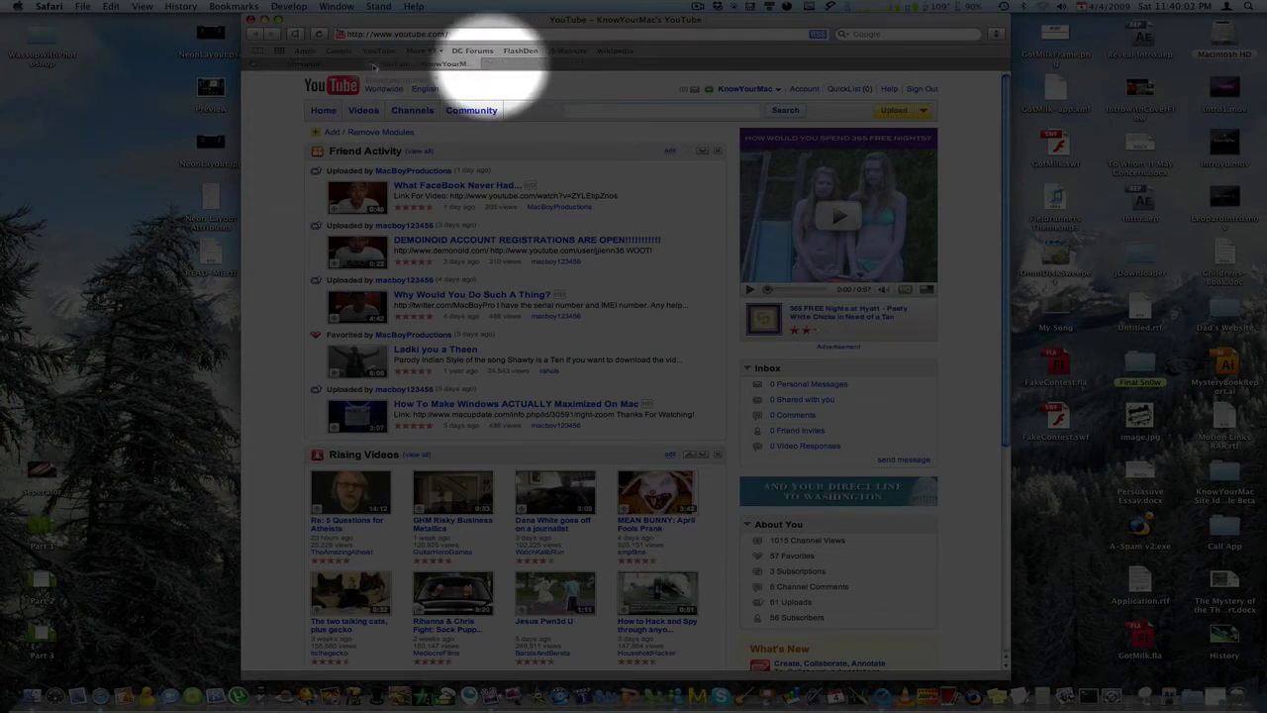
left_click(370, 66)
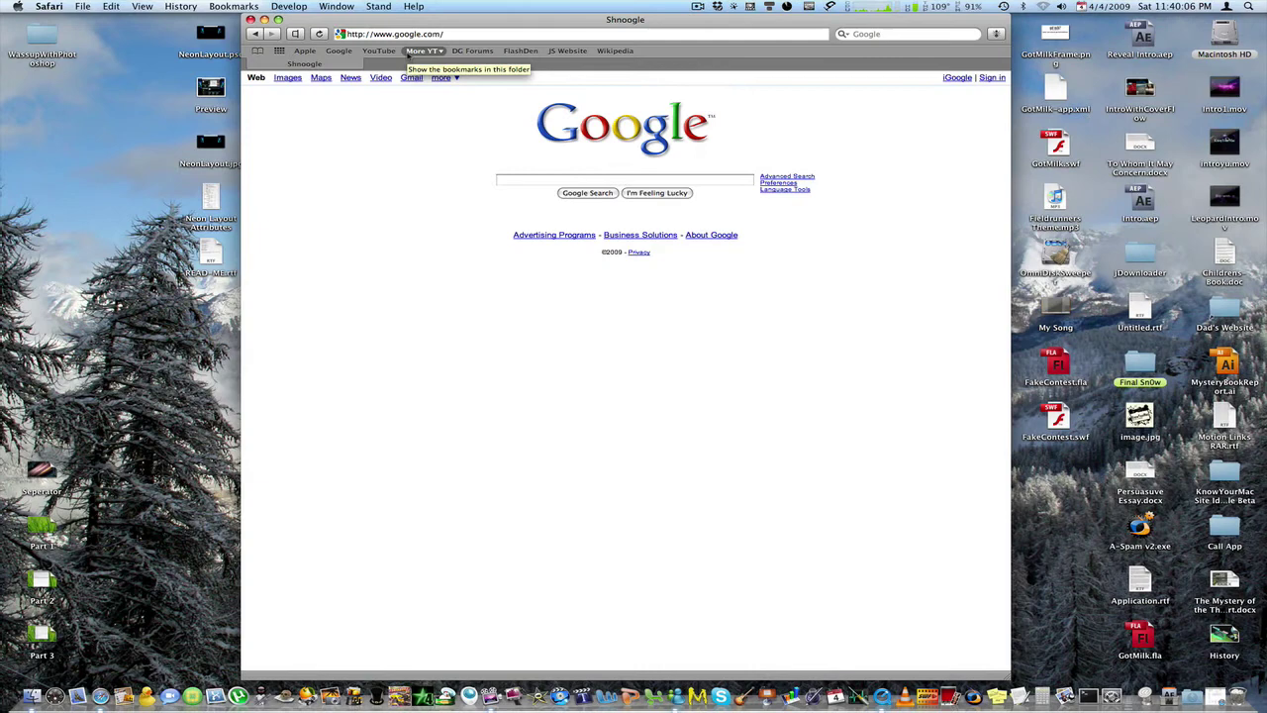
left_click(48, 6)
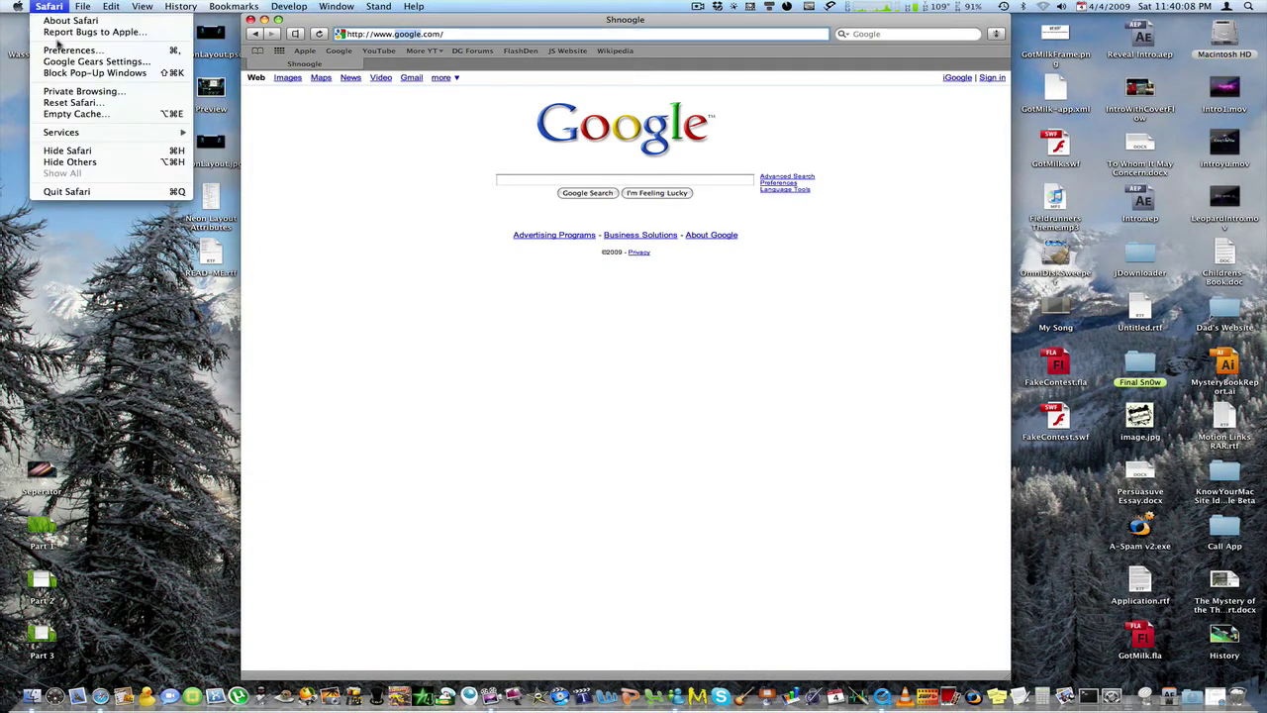
left_click(61, 49)
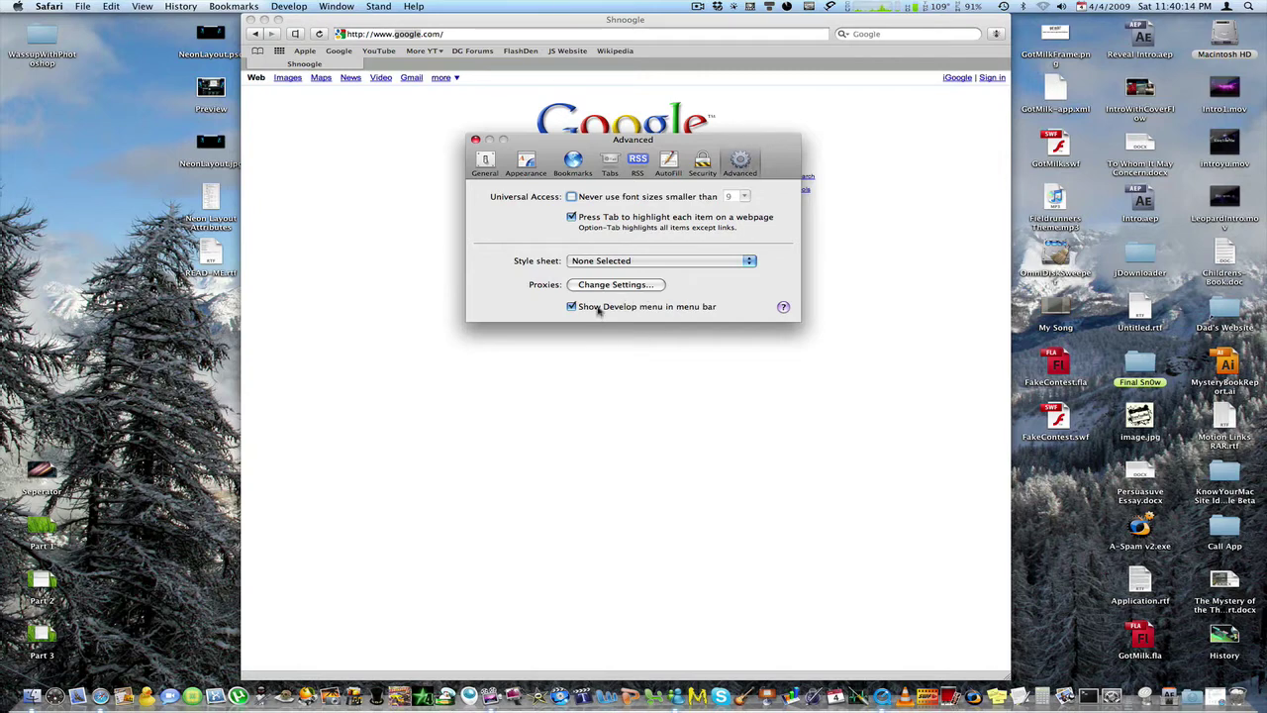
left_click(672, 309)
left_click(672, 309)
left_click(475, 141)
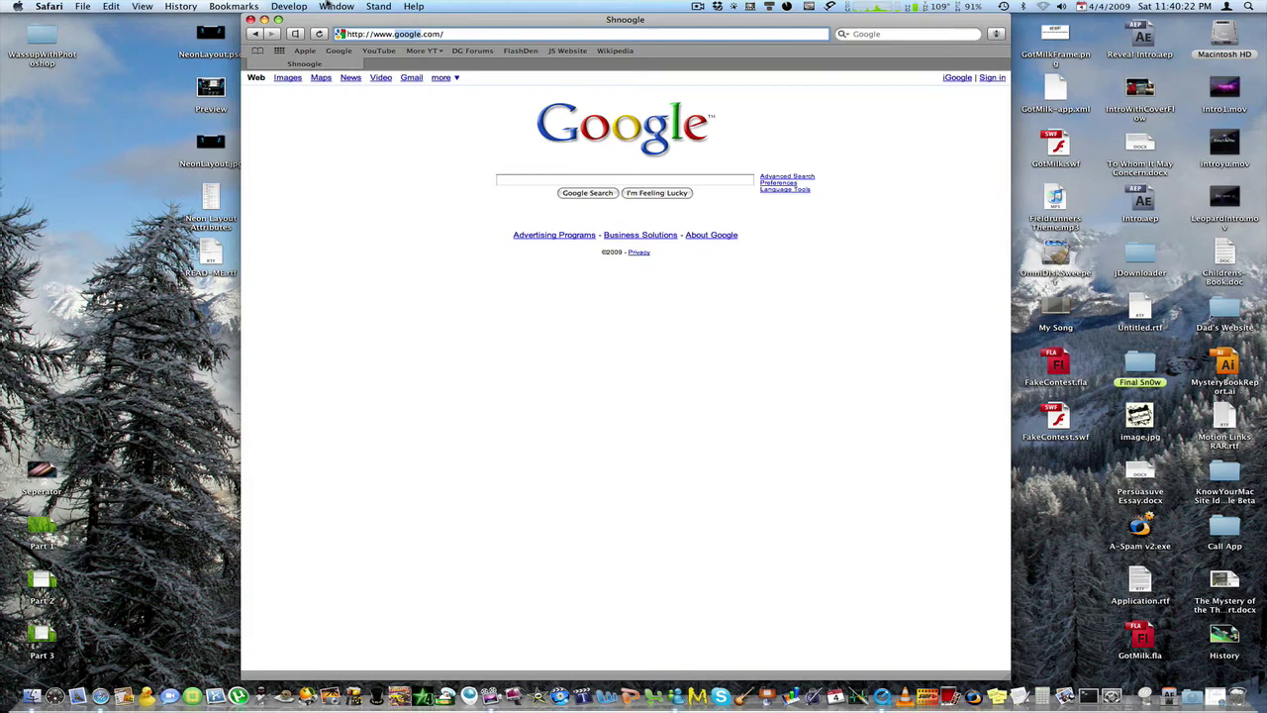
Step: Replace the Google page with yahoo.com in the current tab
left_click(441, 33)
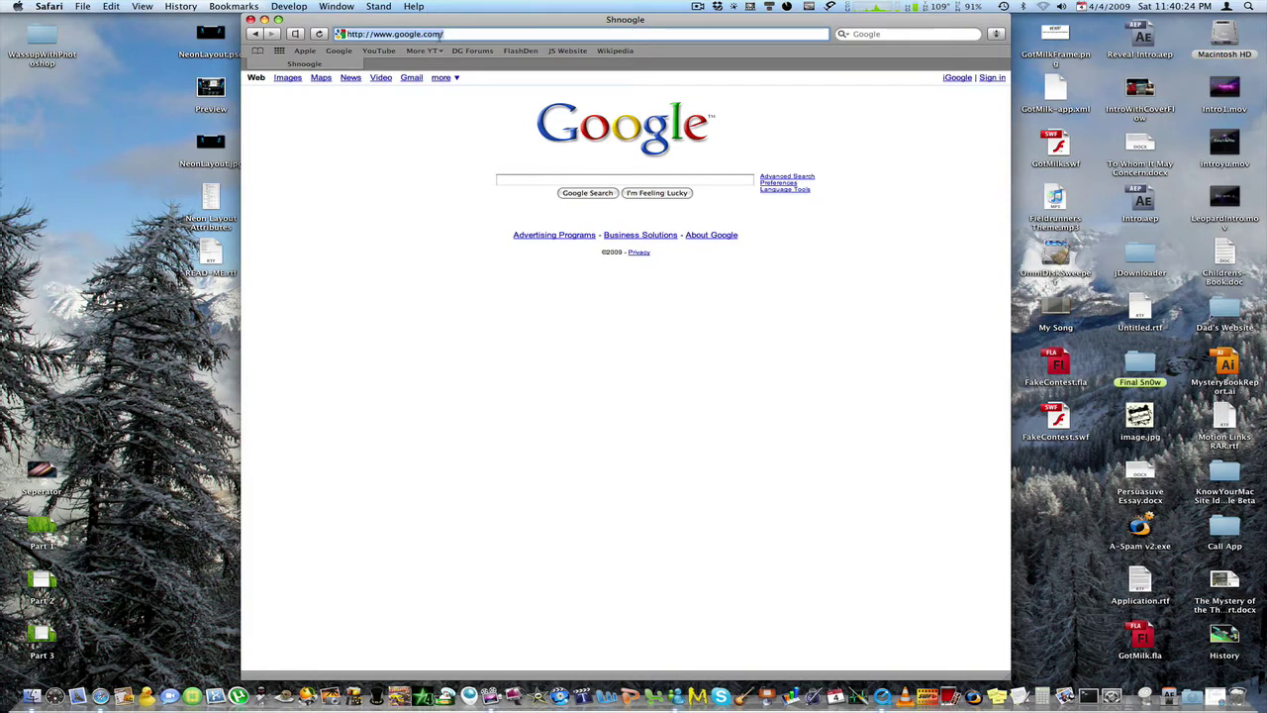
type("yahoo.com/")
key("Return")
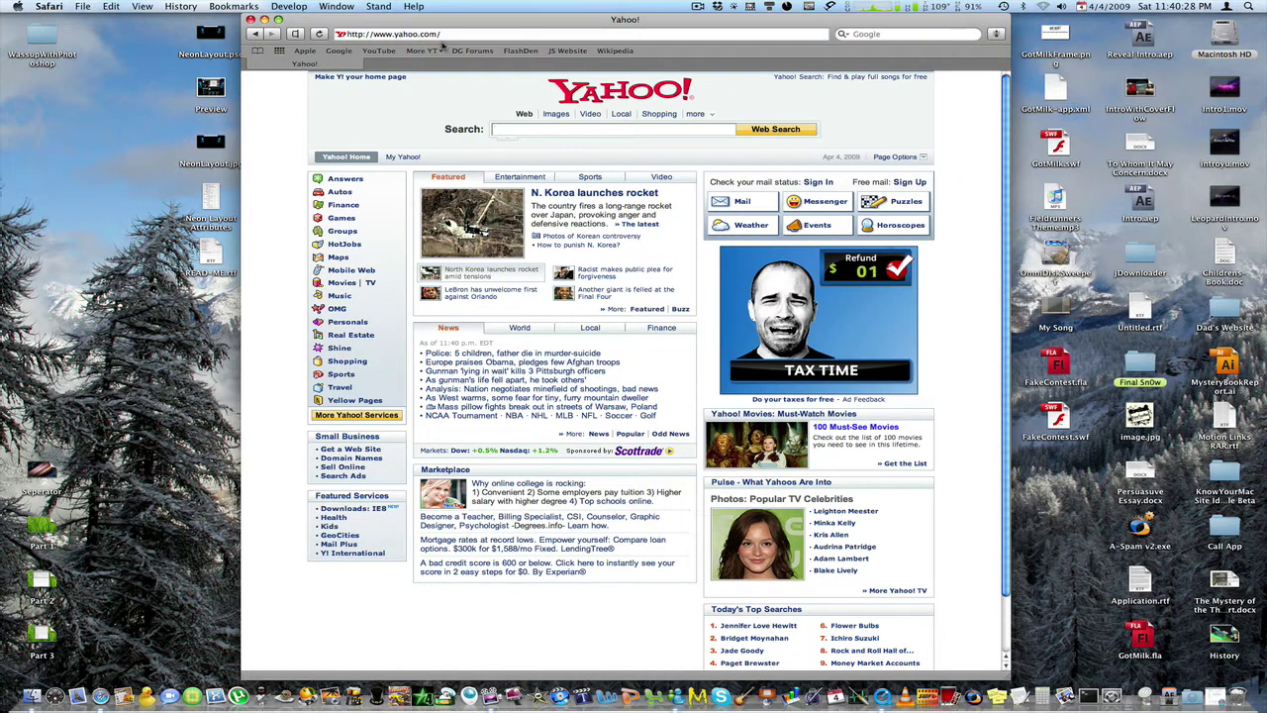
left_click(293, 8)
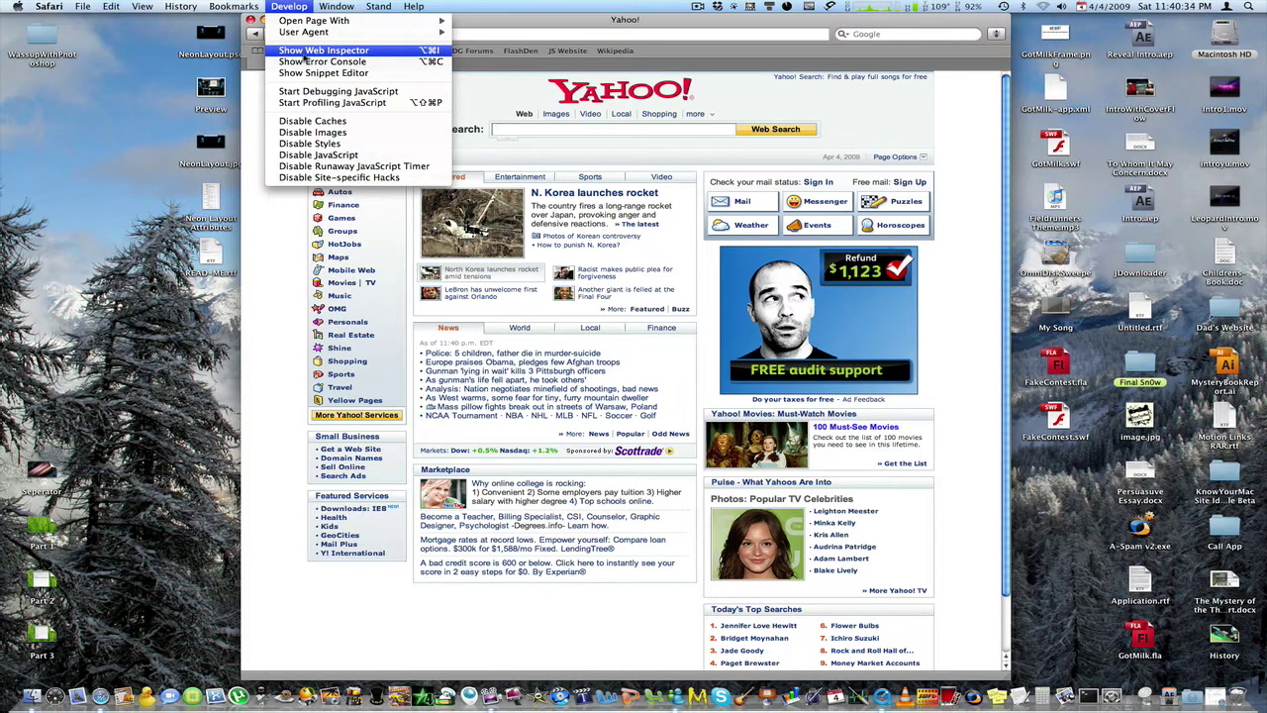
Step: Open the Web Inspector on Yahoo, collapse body and expand head to reveal the title element
left_click(306, 51)
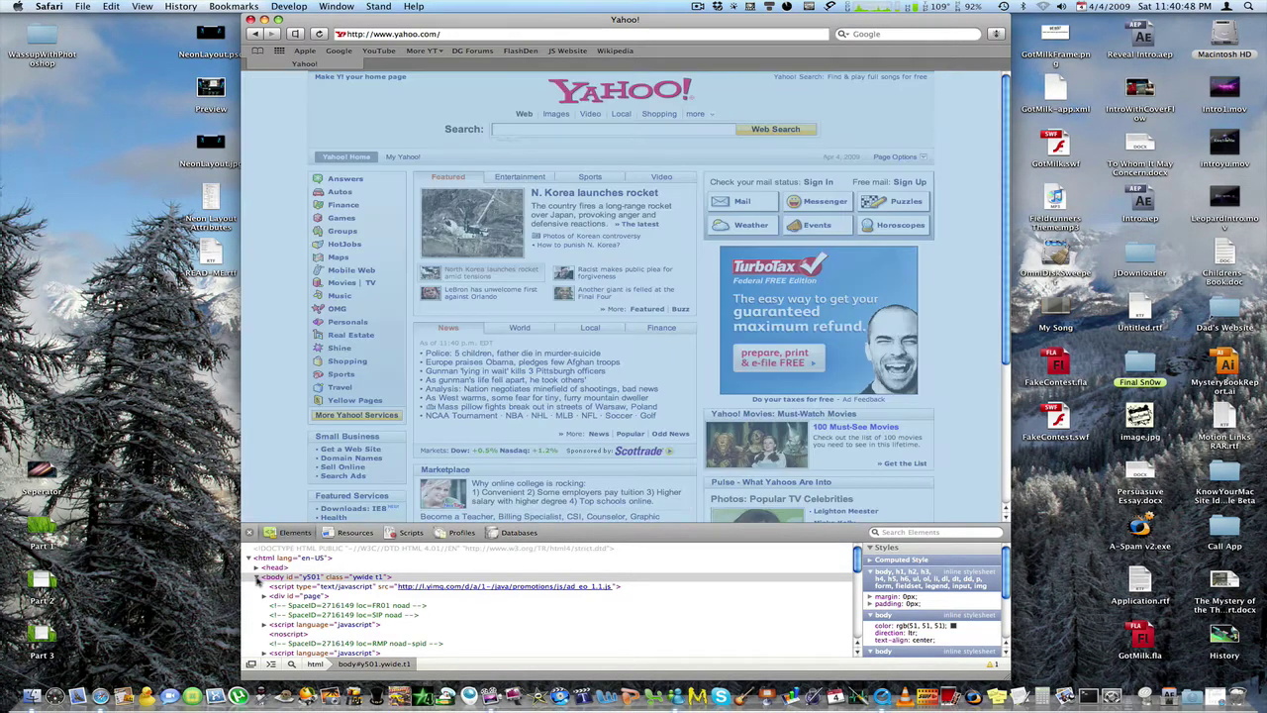
left_click(257, 579)
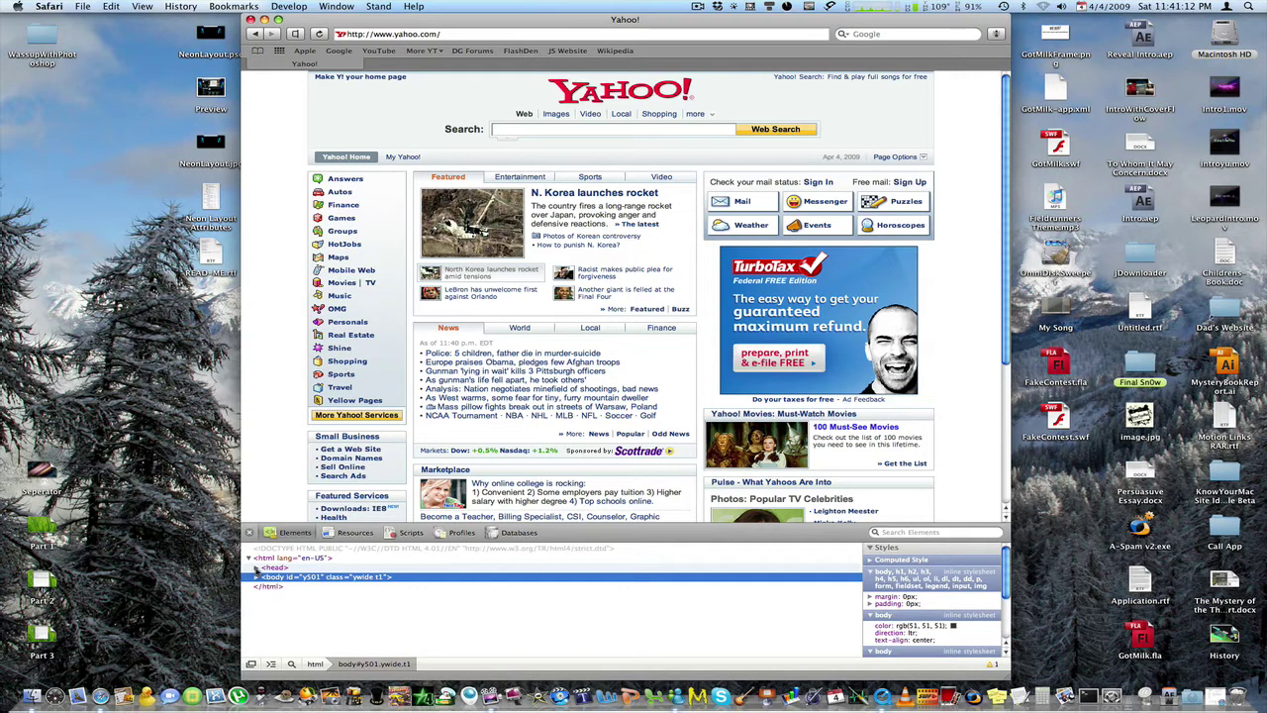
left_click(257, 567)
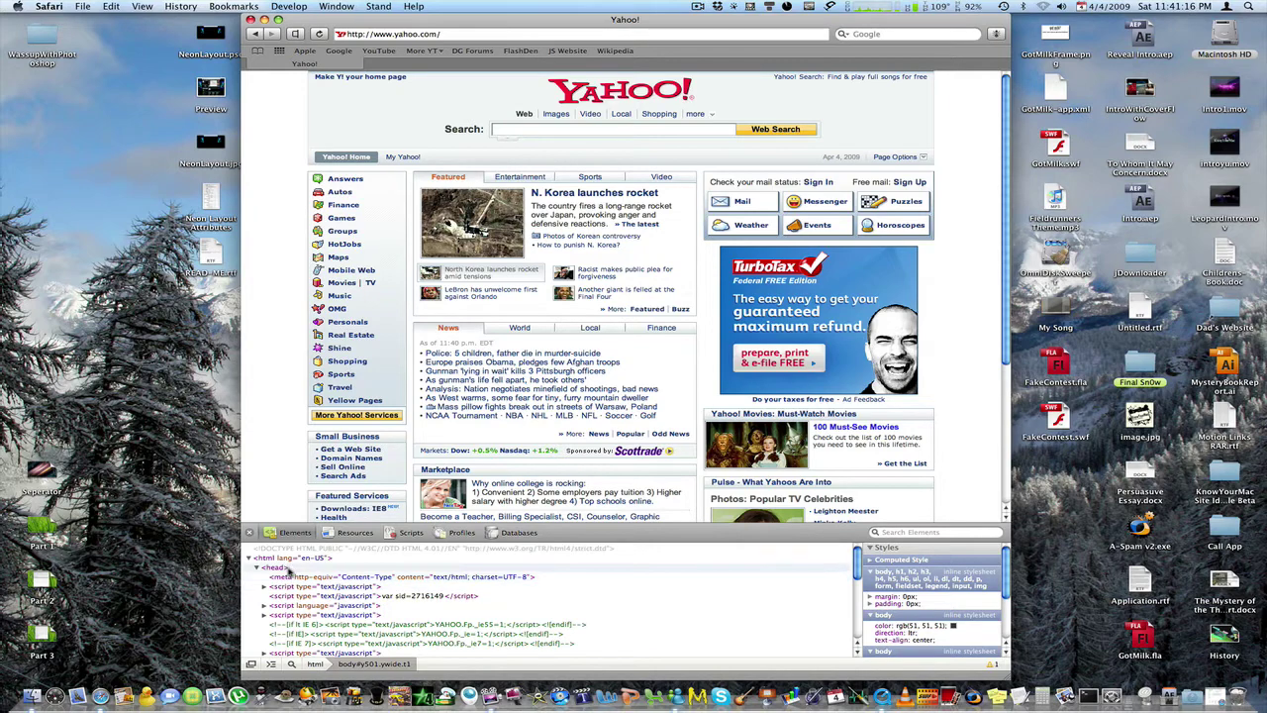
scroll(290, 572, "down", 3)
scroll(290, 573, "up", 3)
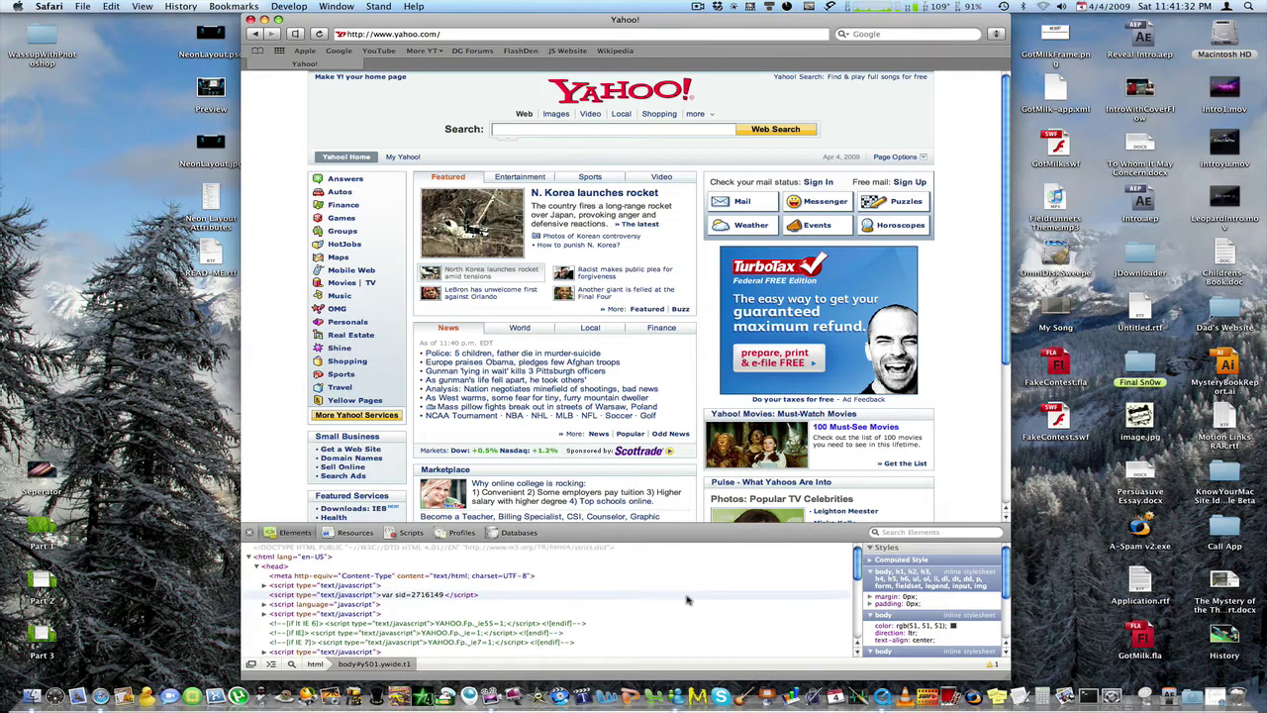
scroll(687, 599, "down", 2)
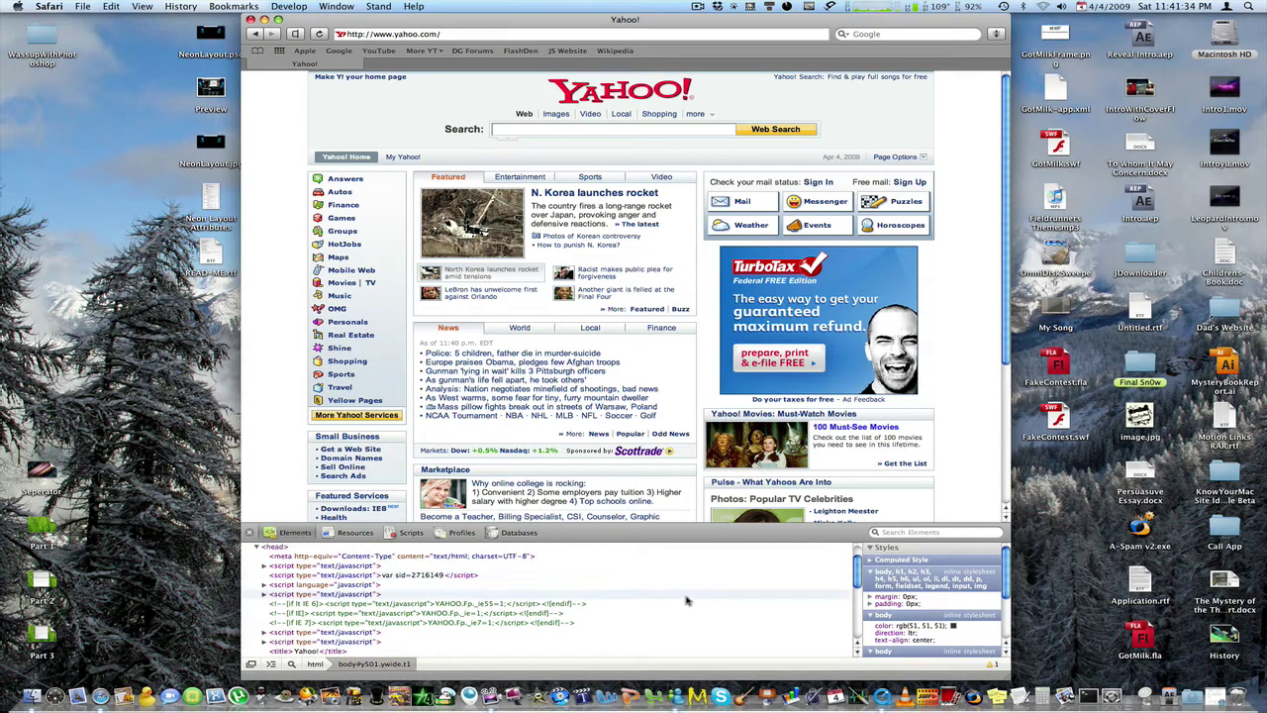
scroll(594, 606, "up", 2)
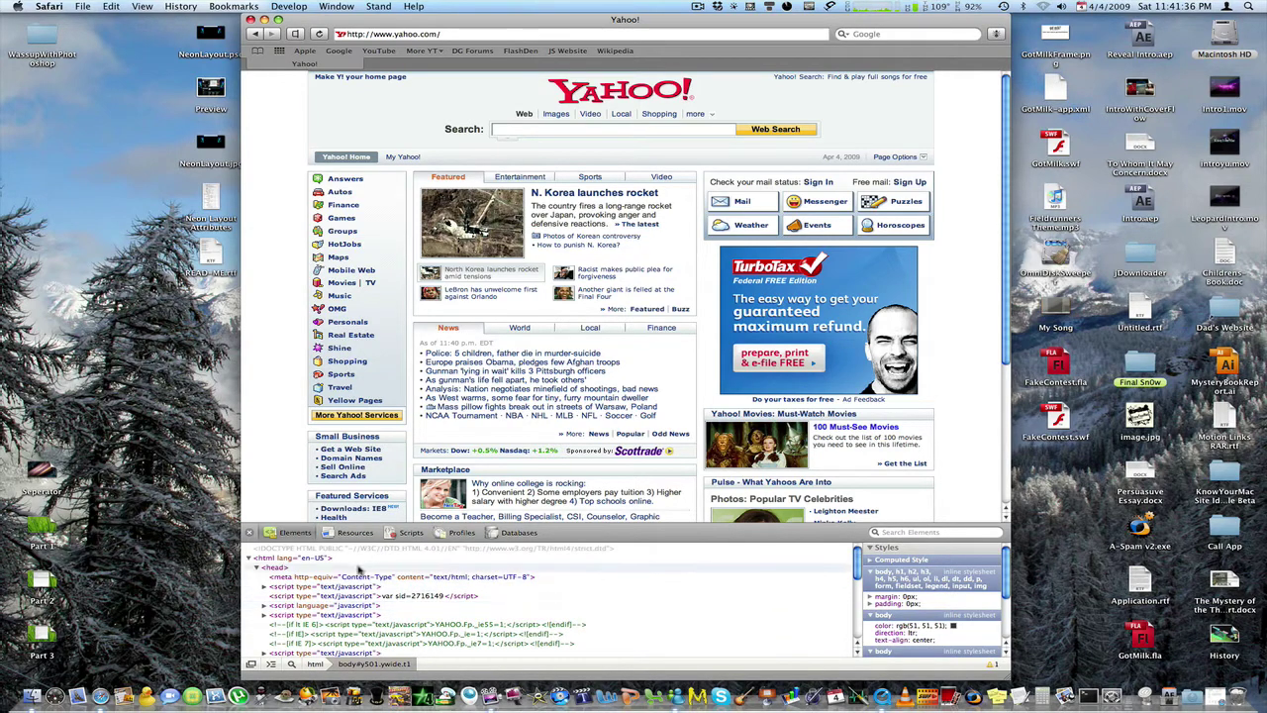
scroll(354, 576, "down", 3)
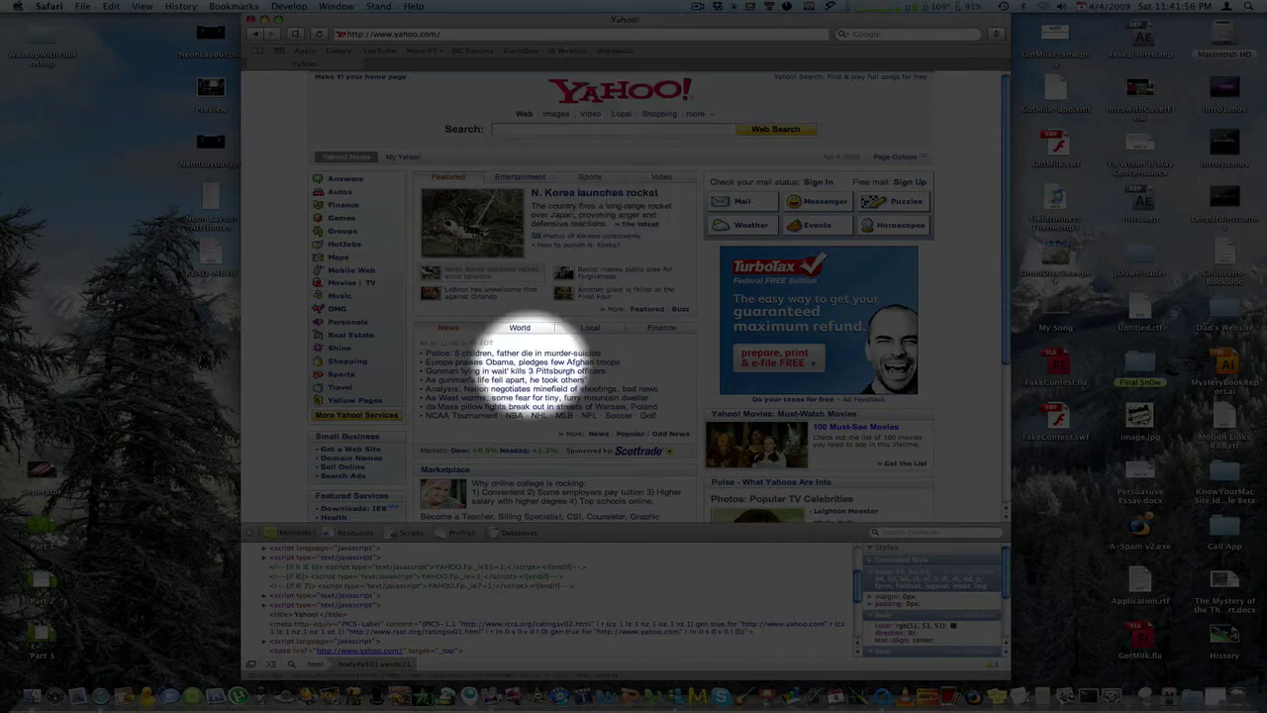
Step: Replace the title text 'Yahoo!' with 'Please navigate to Google.com beforing using search engine.'
left_click(309, 617)
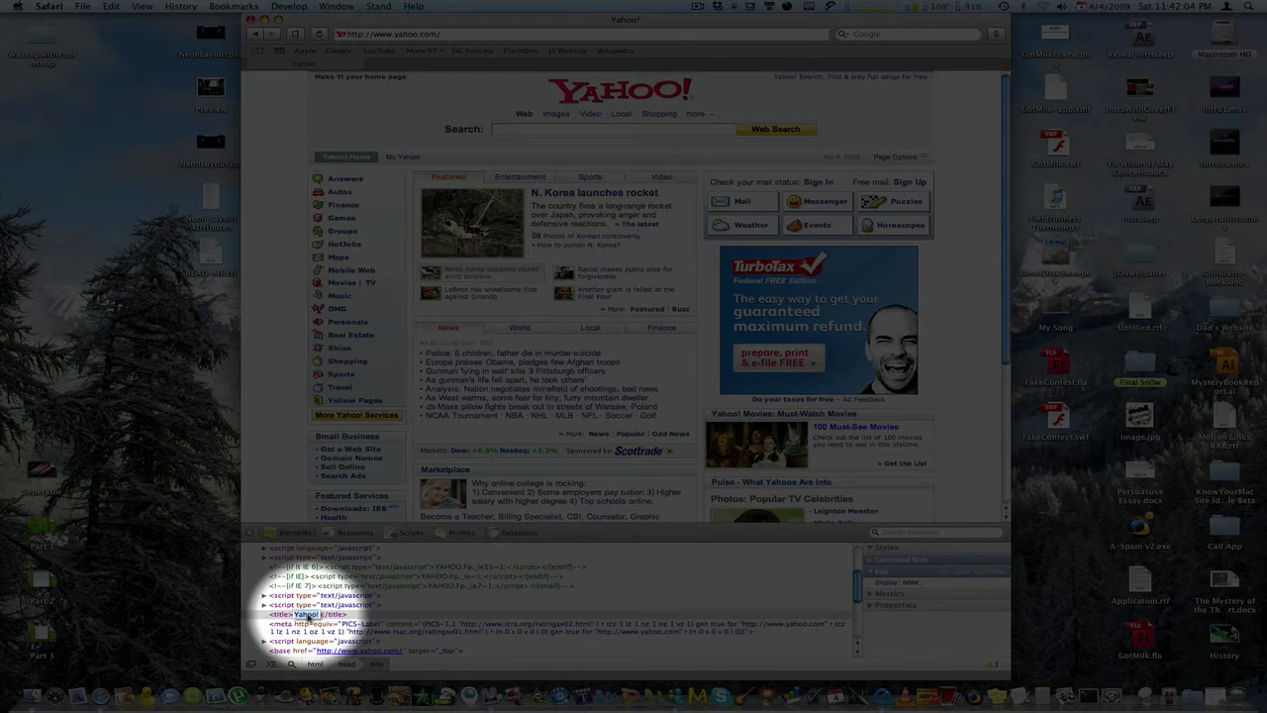
left_click(308, 615)
key("BackSpace")
key("BackSpace")
key("BackSpace")
key("BackSpace")
key("BackSpace")
key("BackSpace")
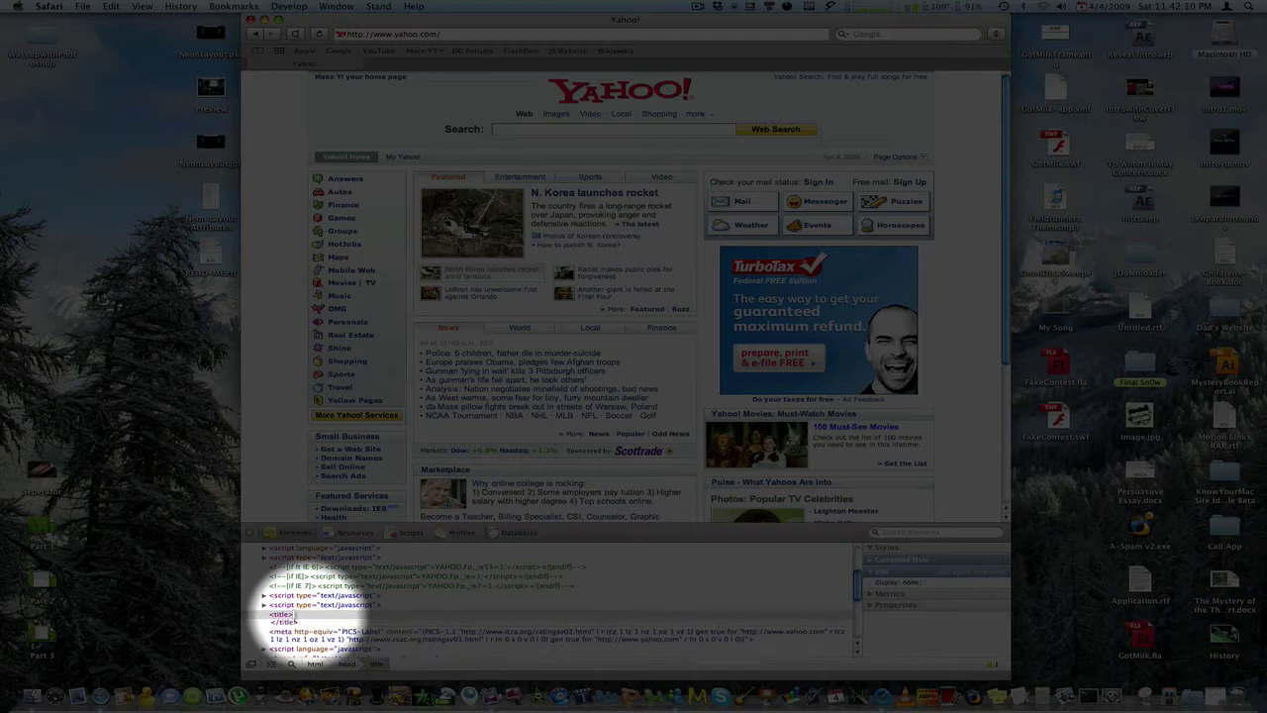
type("Plea")
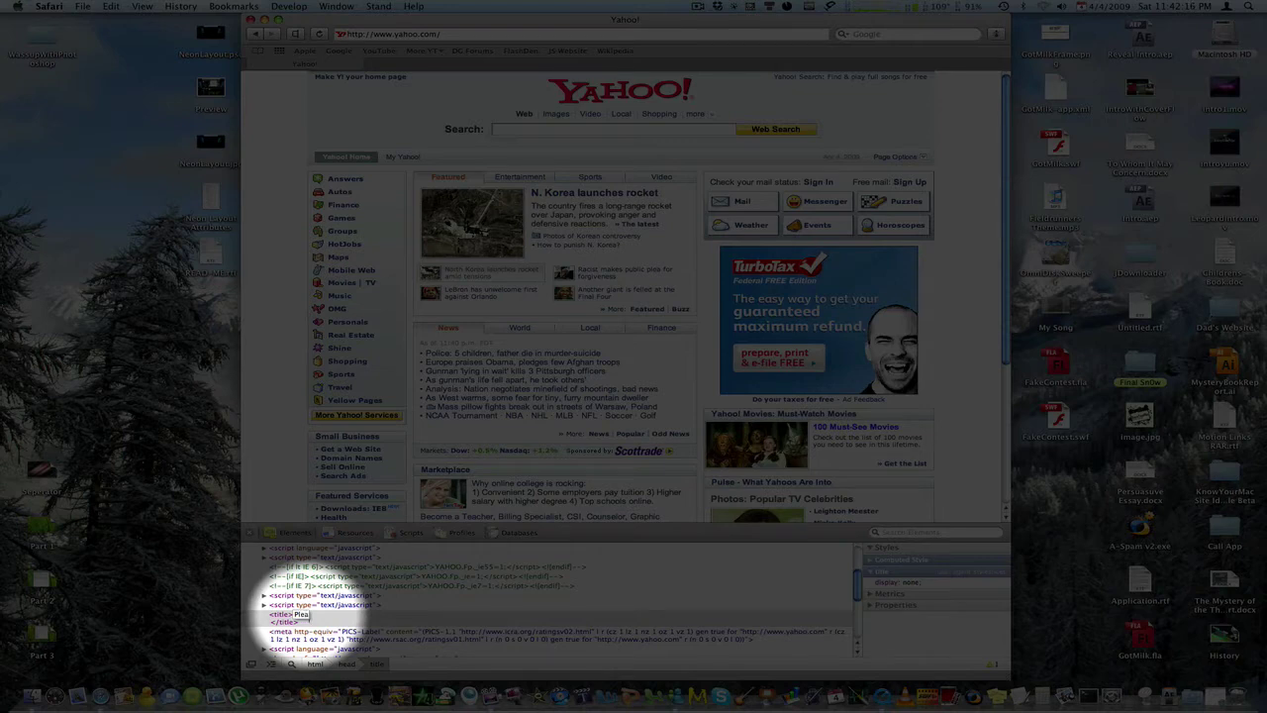
type("se navigate")
type(" to")
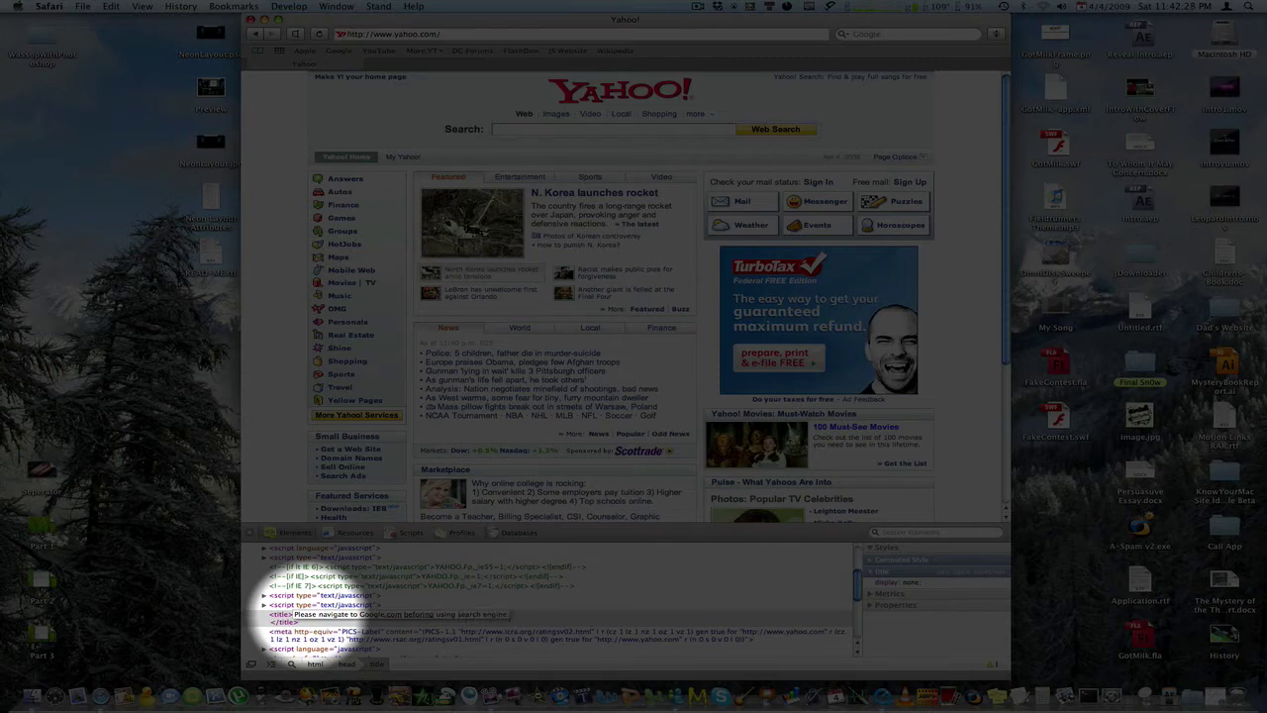
key("Return")
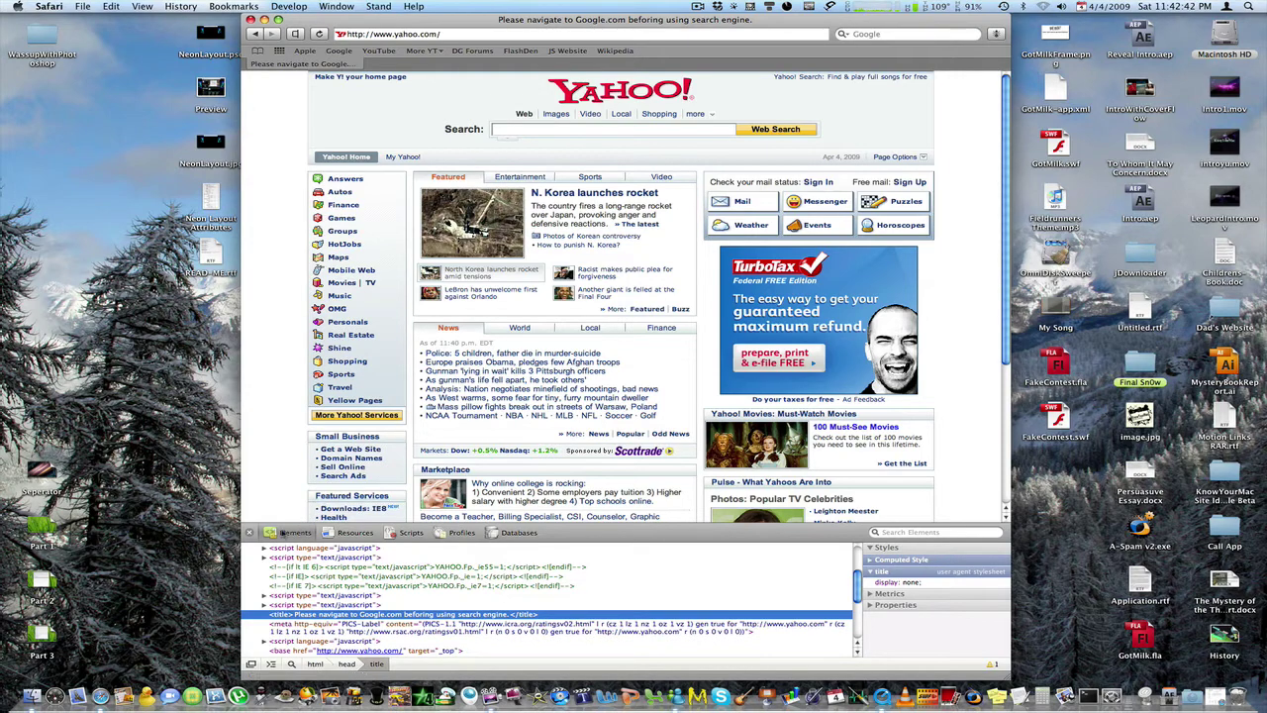
Step: Collapse the head element and expand the body element in the Elements tree
left_click(285, 532)
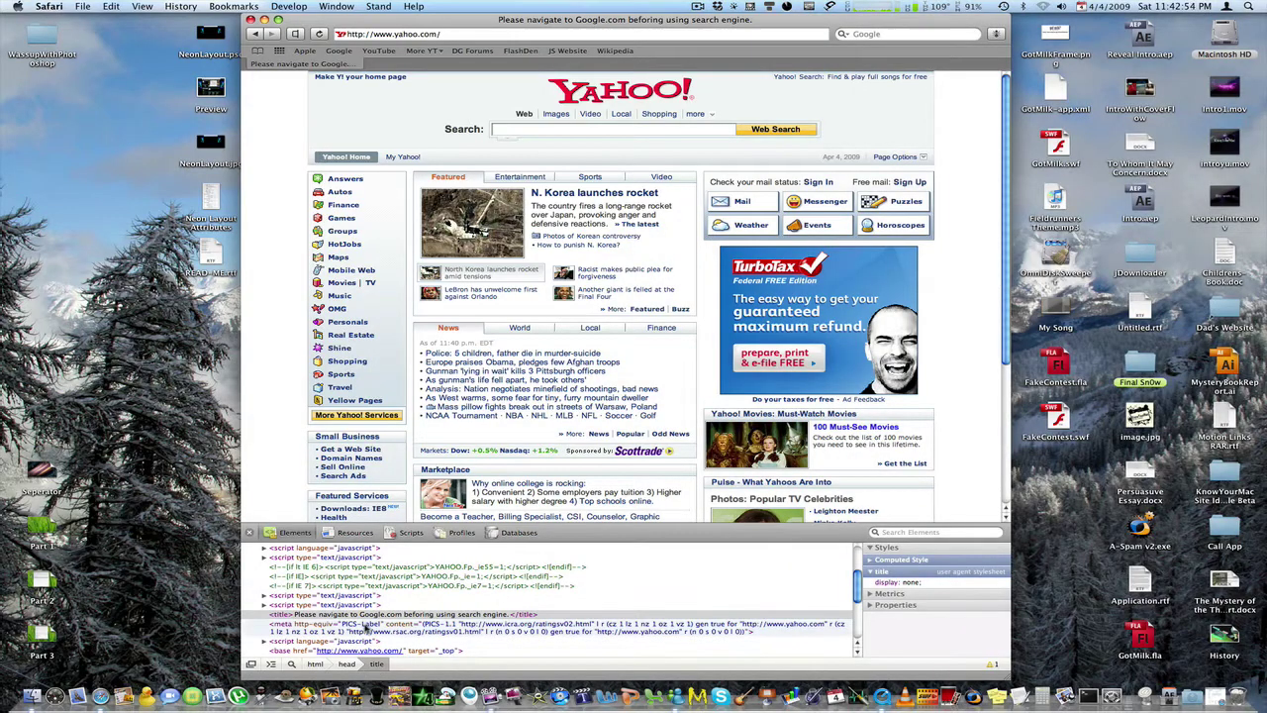
scroll(367, 624, "down", 5)
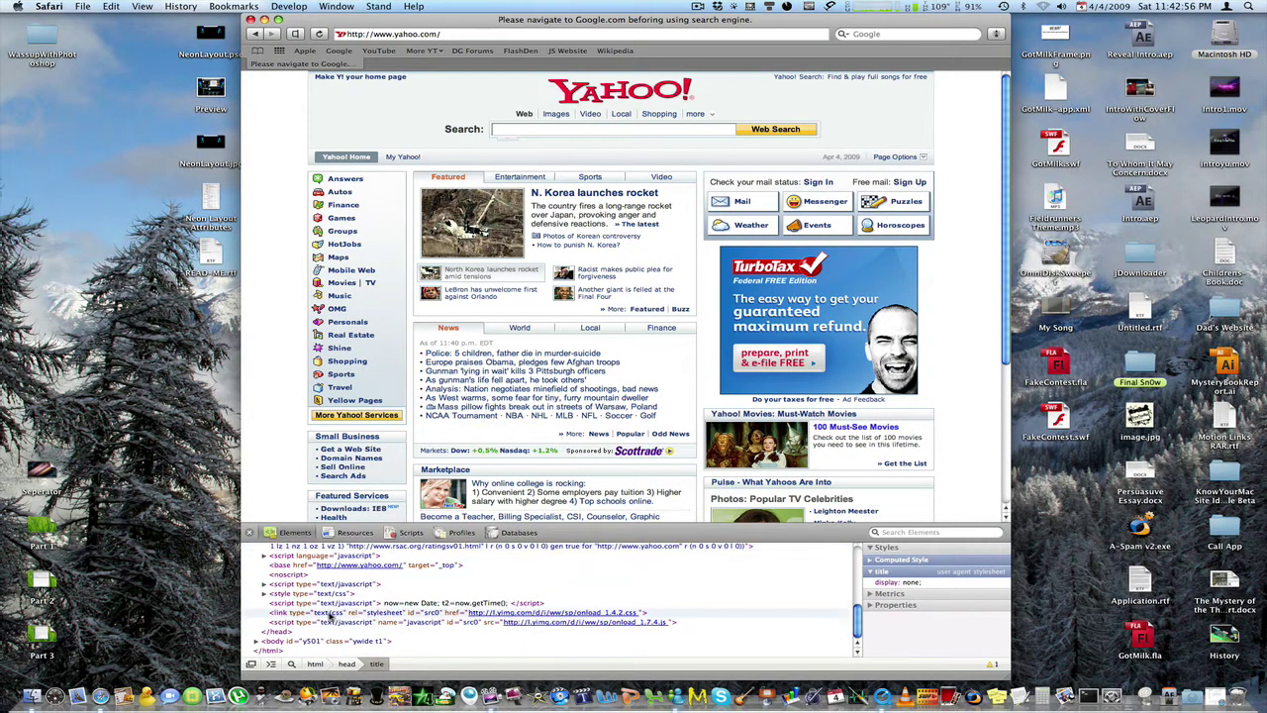
scroll(330, 614, "up", 5)
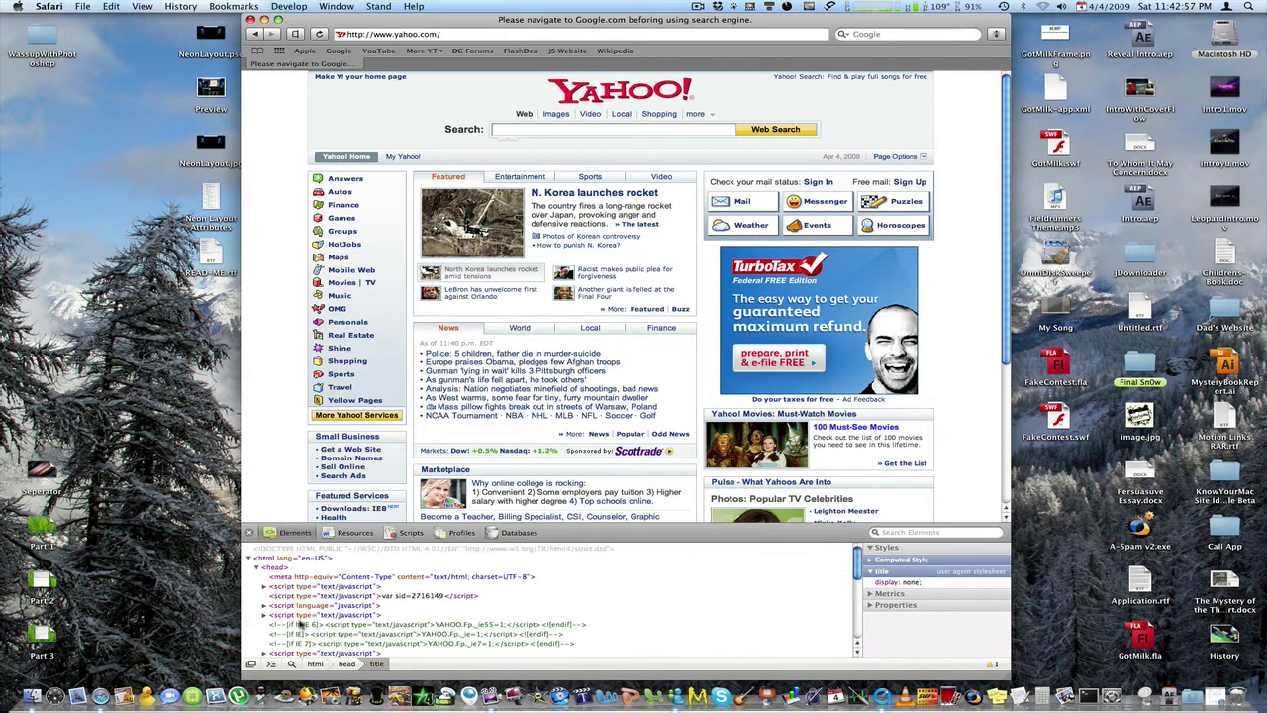
left_click(258, 567)
left_click(256, 578)
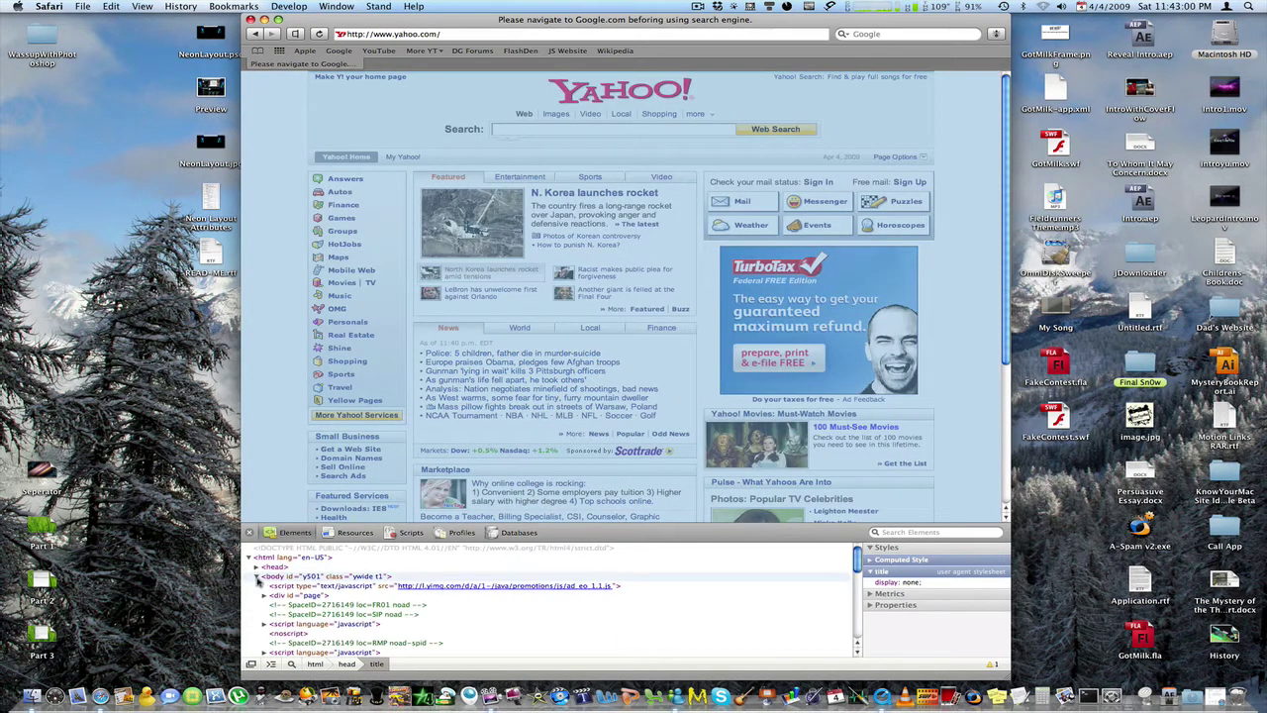
Step: Select the js_3.033.js script element and begin editing its src attribute
scroll(282, 594, "down", 2)
scroll(287, 598, "down", 2)
scroll(290, 601, "down", 2)
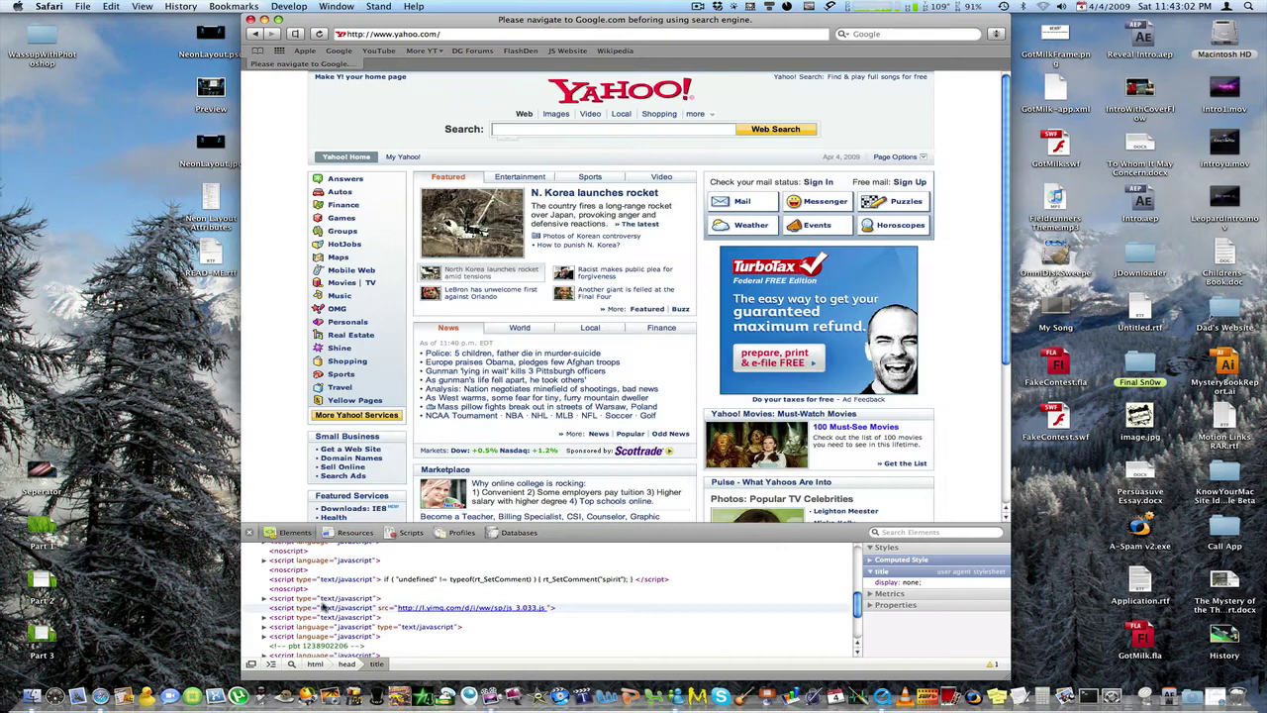
left_click(315, 600)
left_click(338, 608)
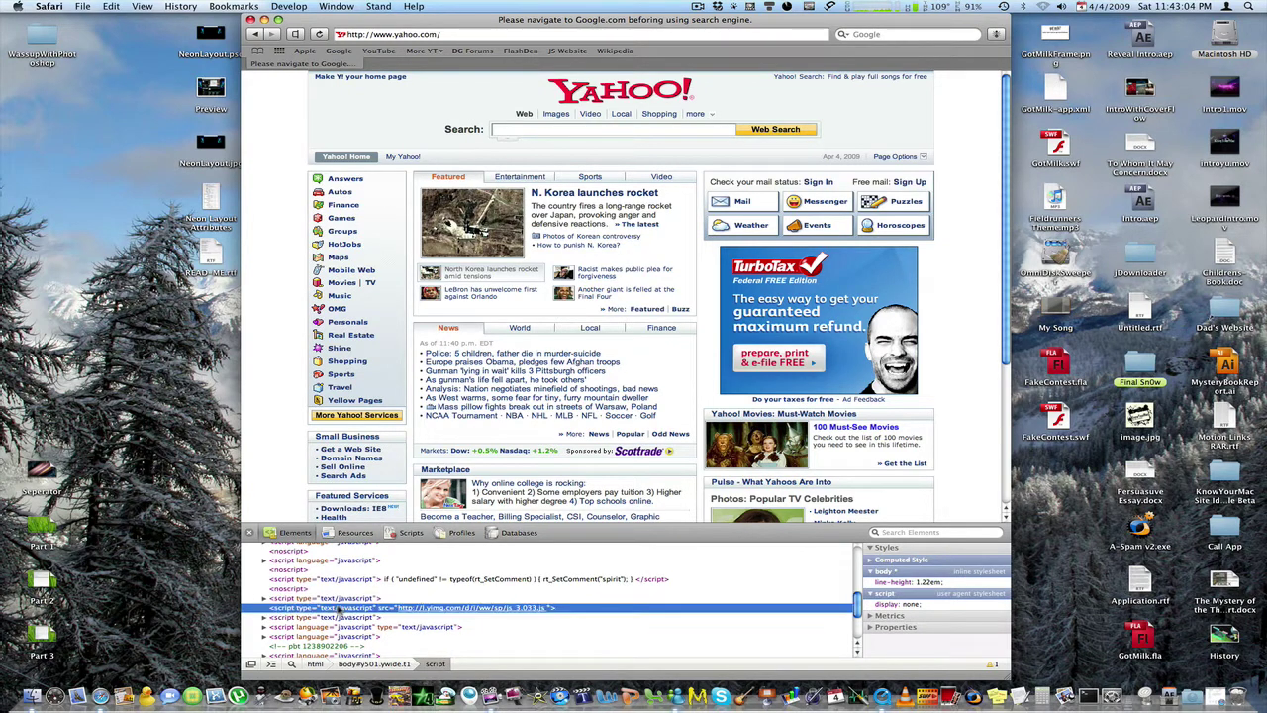
double_click(384, 608)
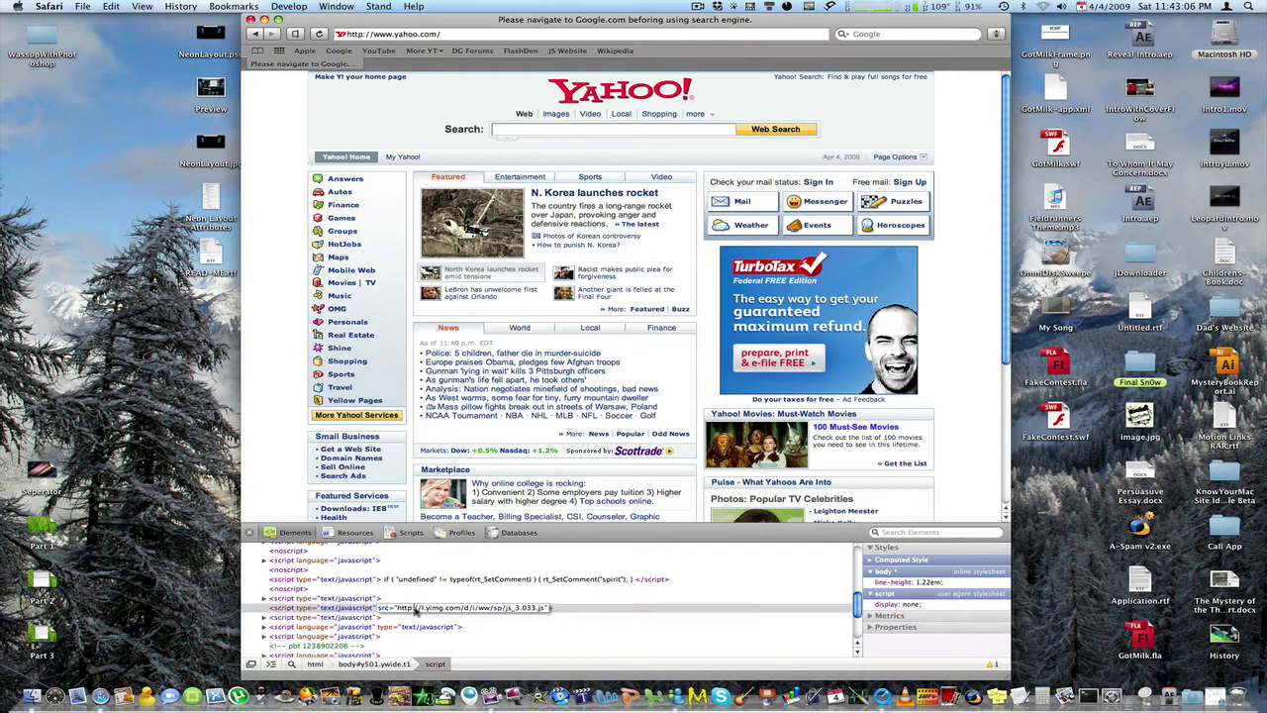
Step: View the js_3.033.js script source, select a few lines, then close the Web Inspector
left_click(417, 610)
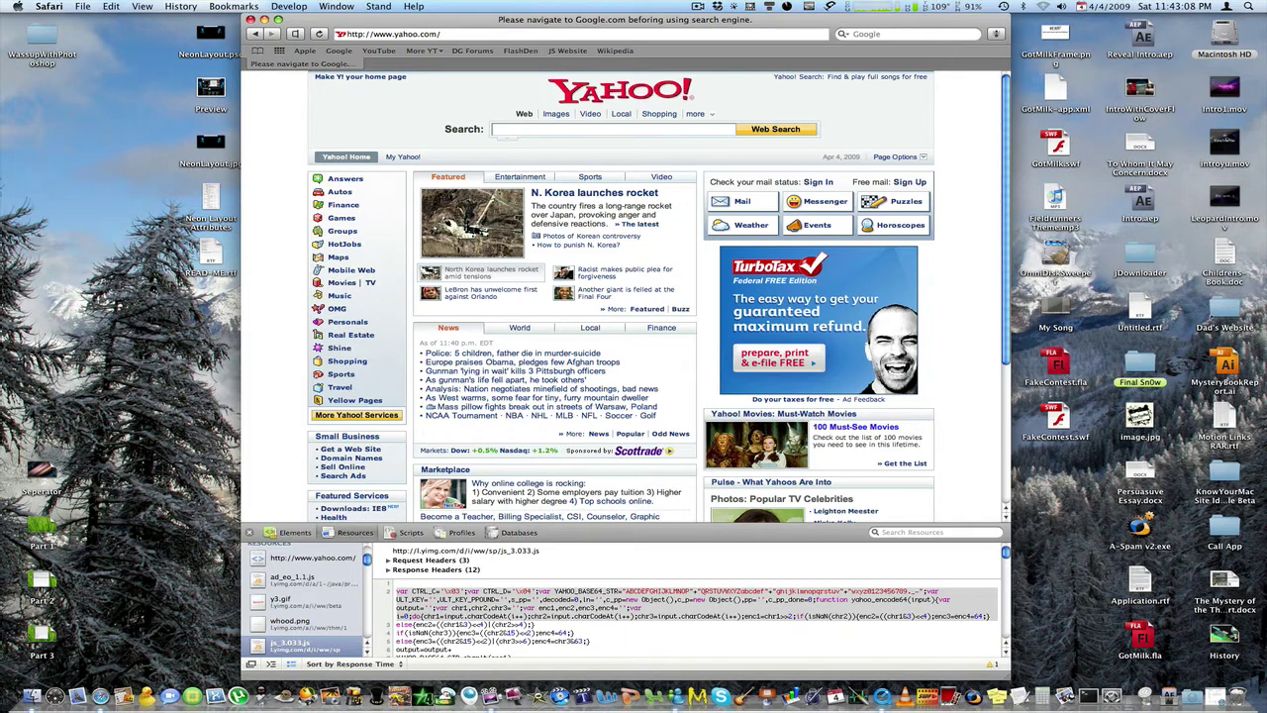
left_click_drag(396, 630, 500, 654)
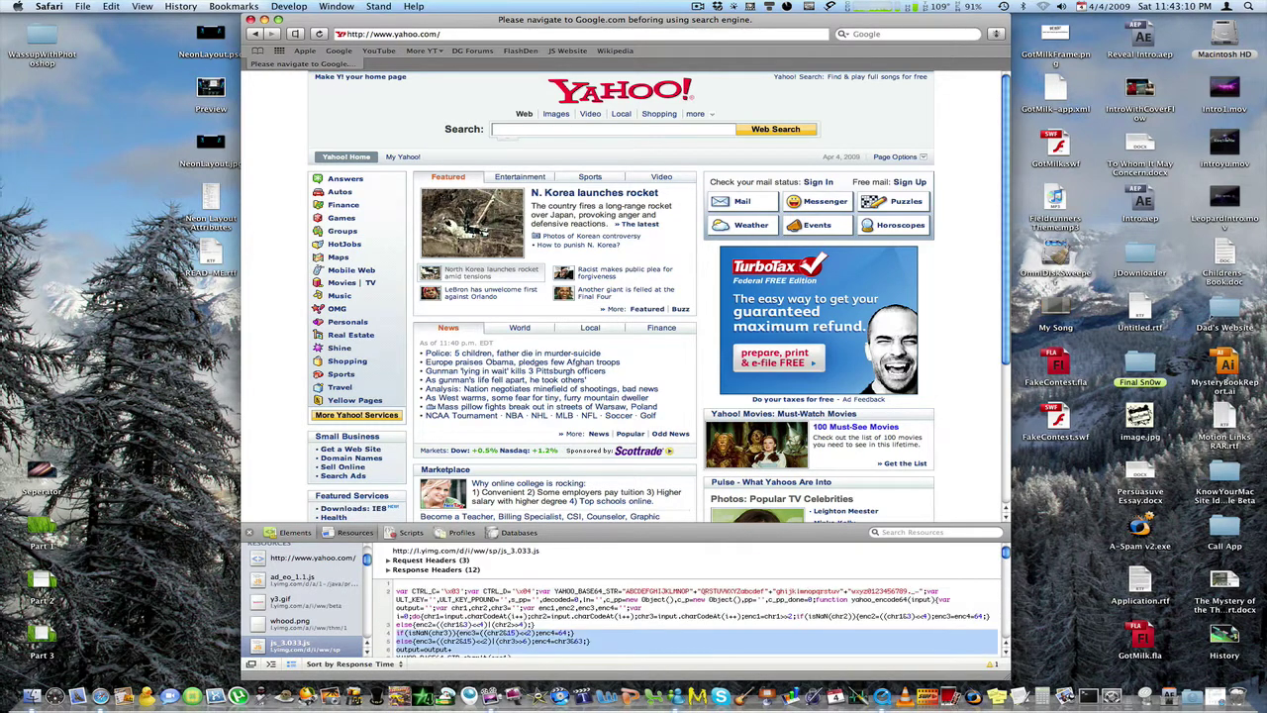
scroll(500, 648, "down", 10)
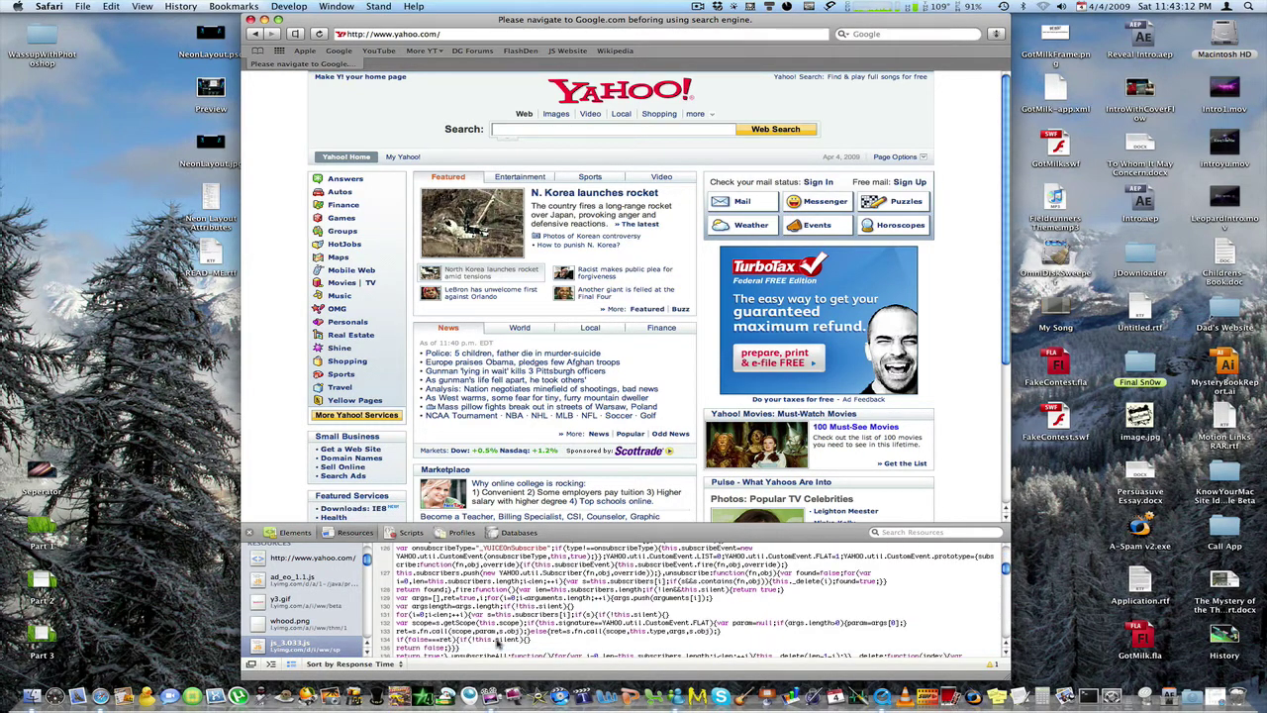
left_click(296, 535)
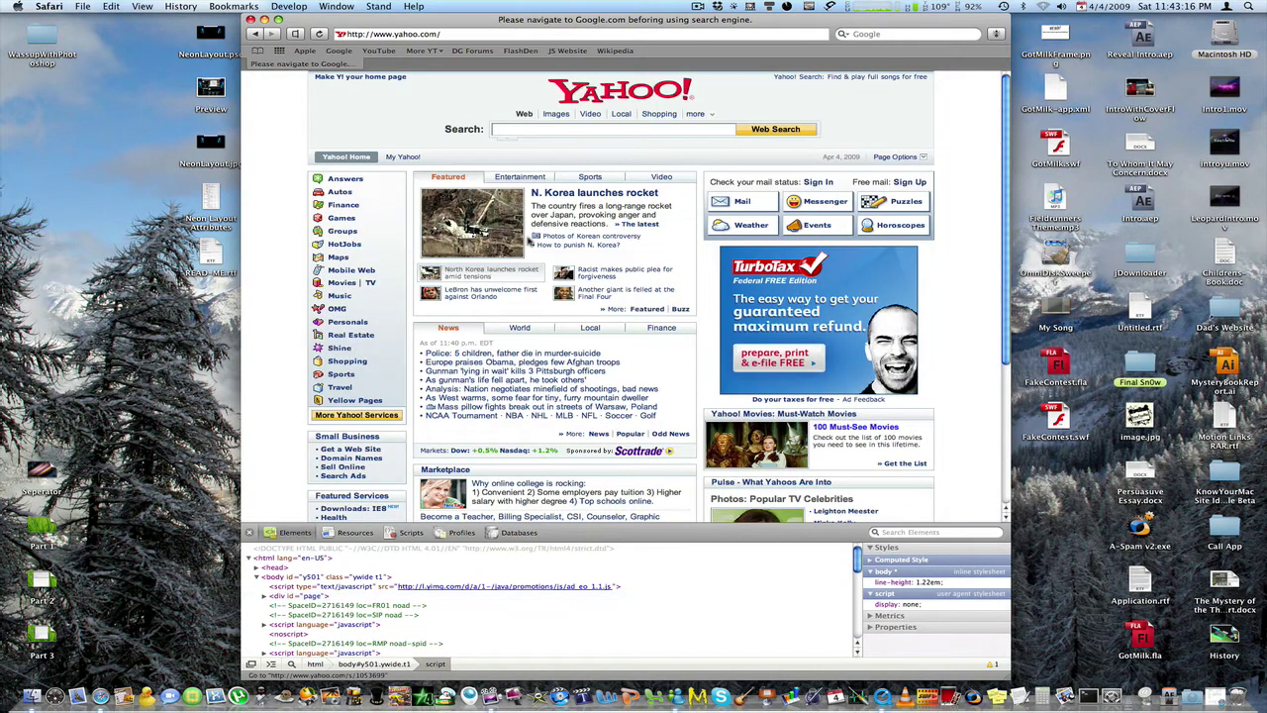
left_click(248, 533)
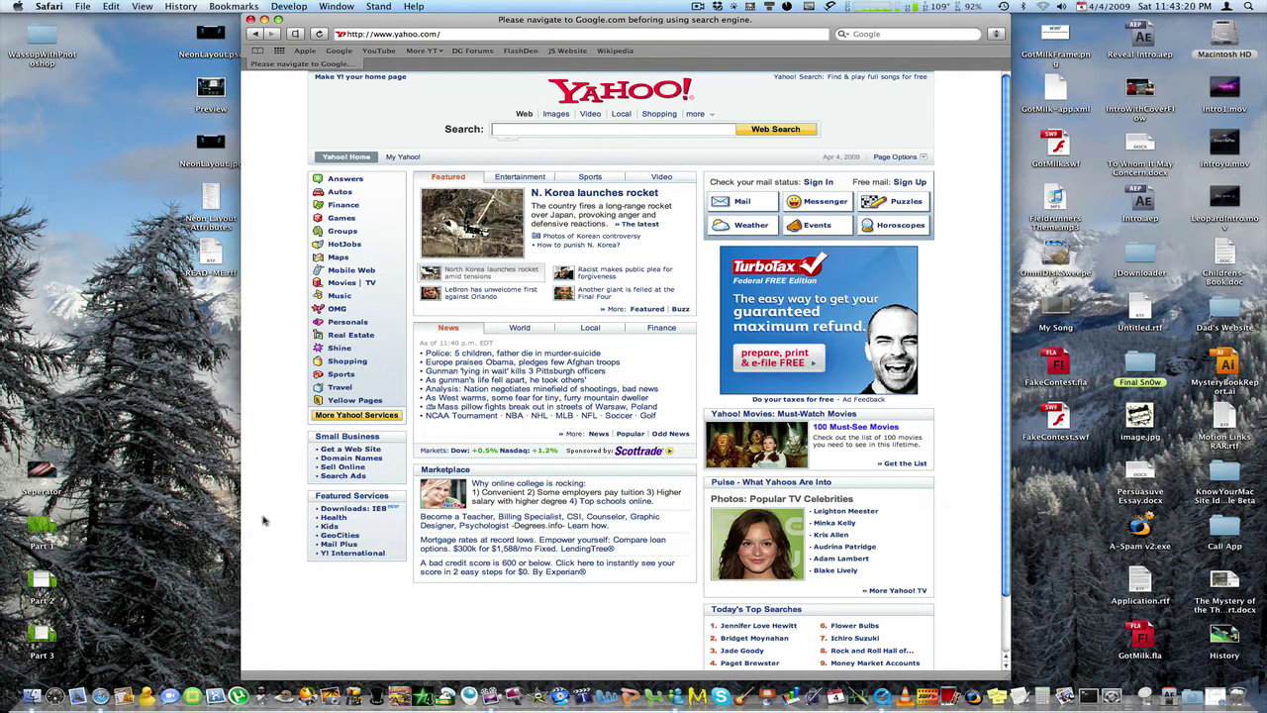
Step: Reopen and close the Web Inspector, then move the Safari window left
key("alt+super+i")
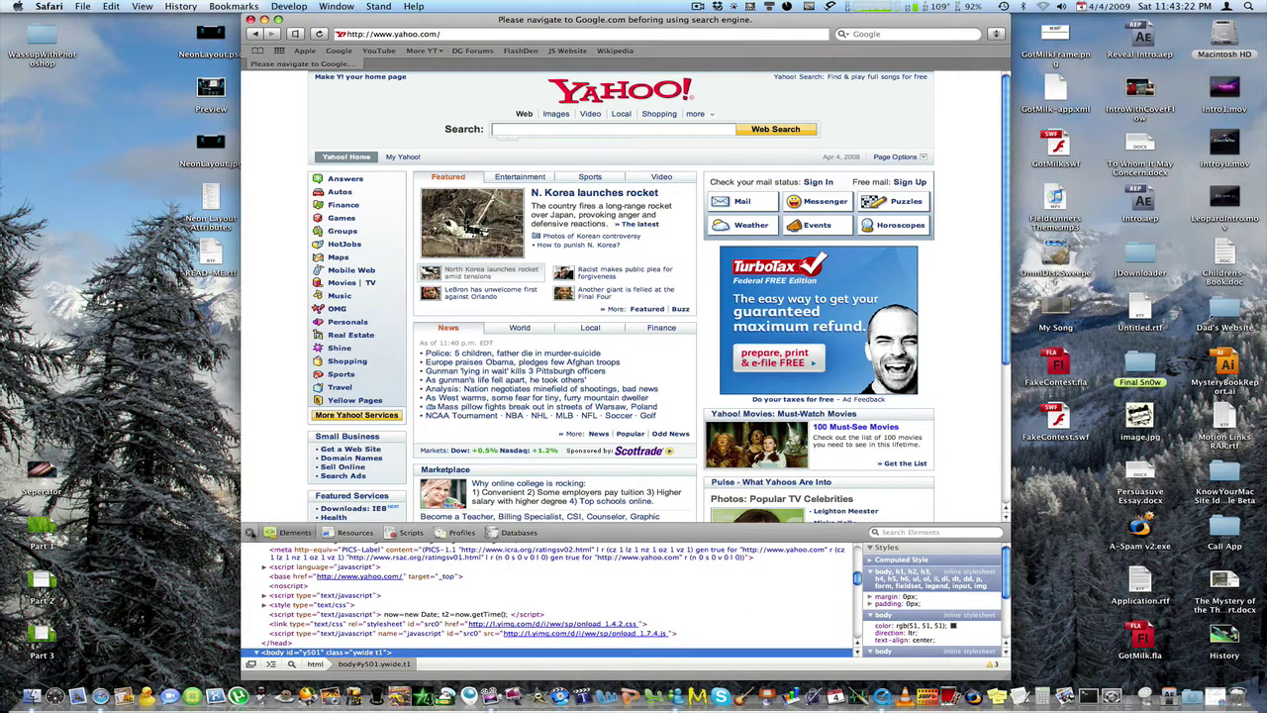
left_click(248, 533)
mouse_move(620, 19)
left_mouse_down()
mouse_move(532, 19)
mouse_move(620, 4)
left_mouse_up()
Step: Reload yahoo.com to restore the 'Yahoo!' title and shift the window further left
left_click(611, 34)
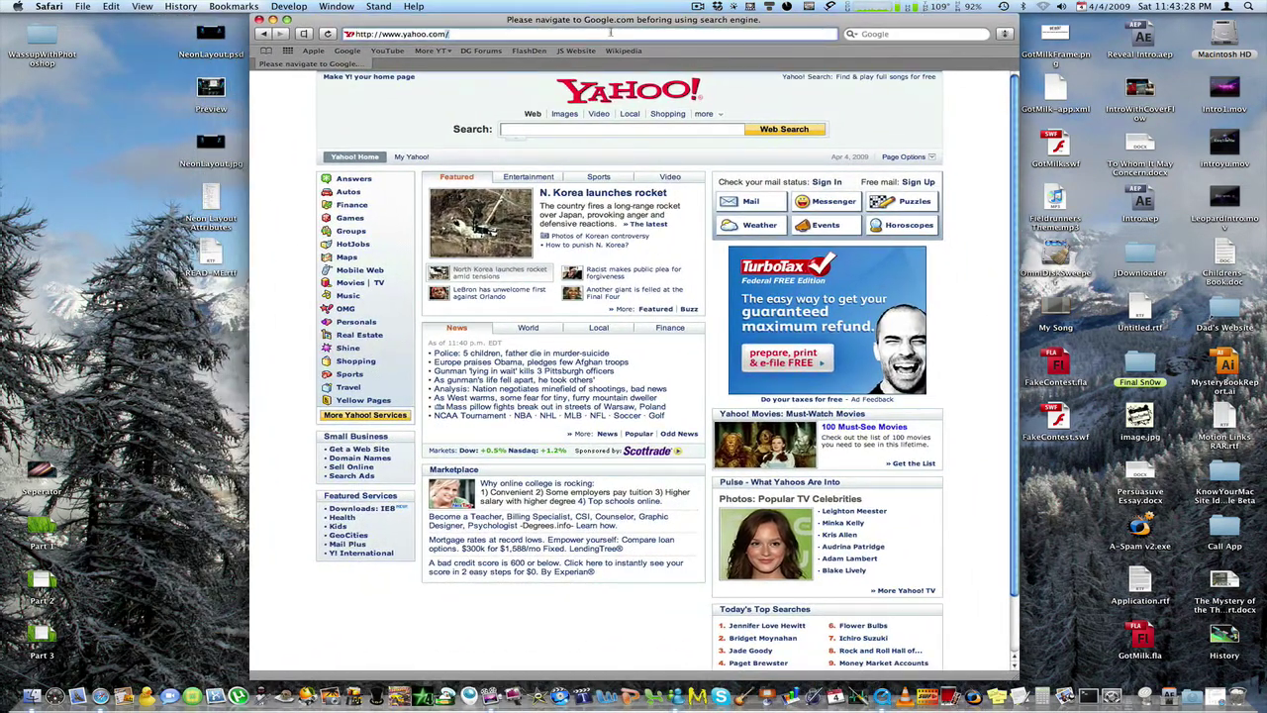
type("y")
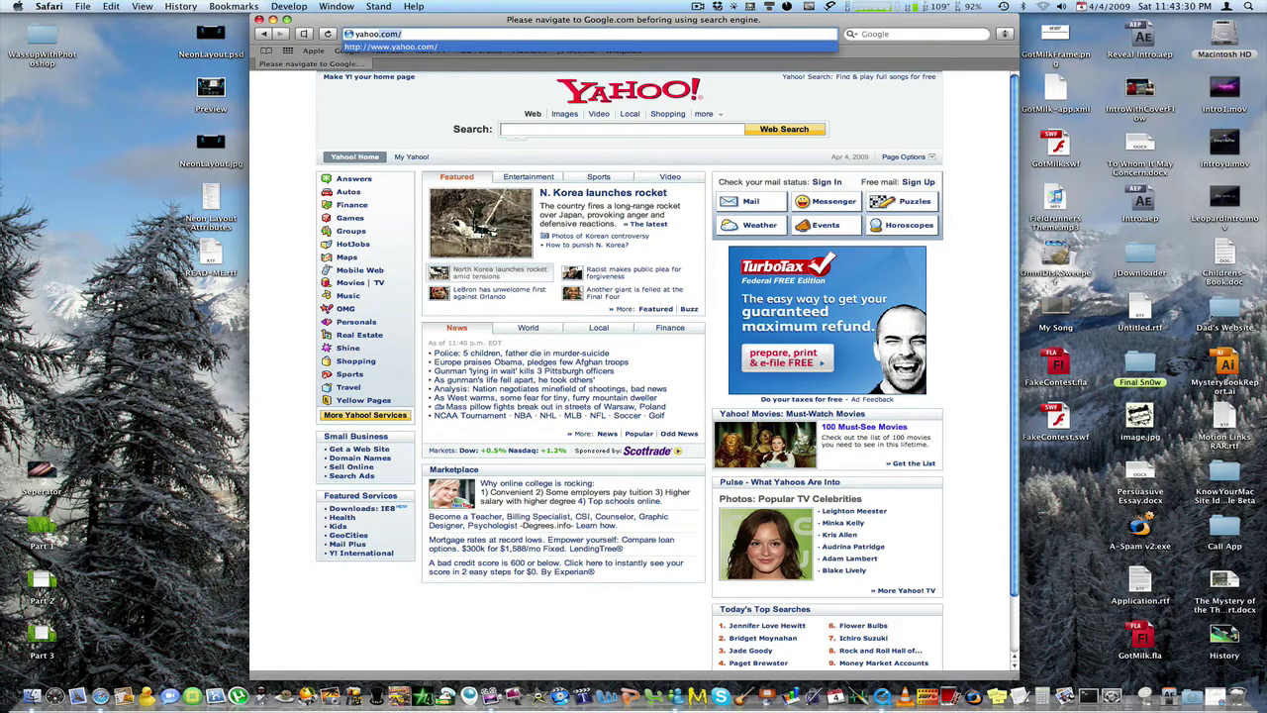
key("Return")
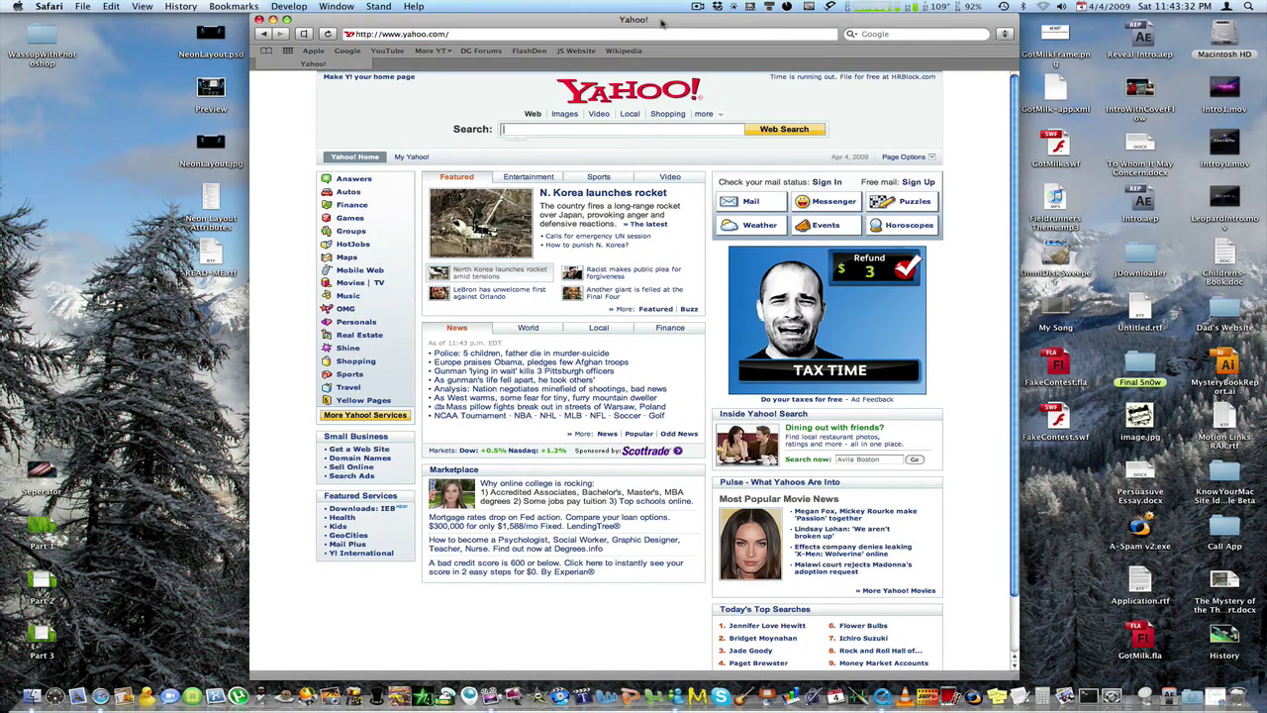
left_click_drag(645, 24, 580, 24)
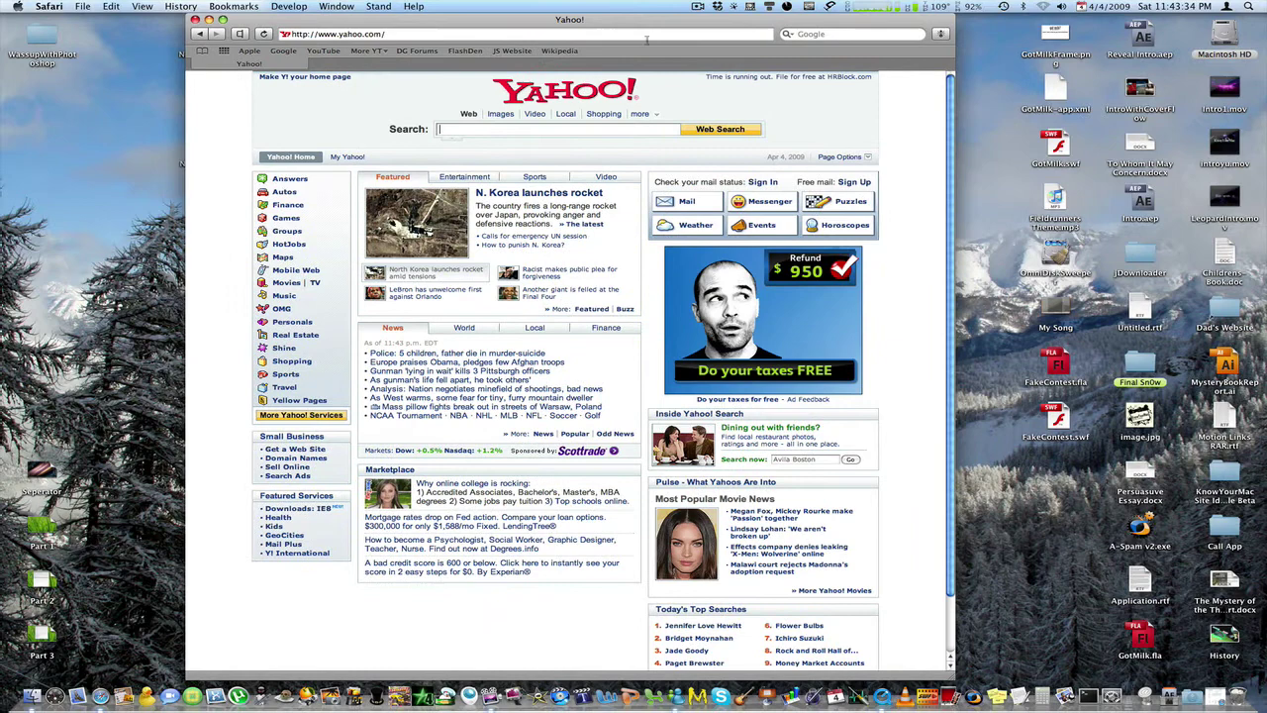